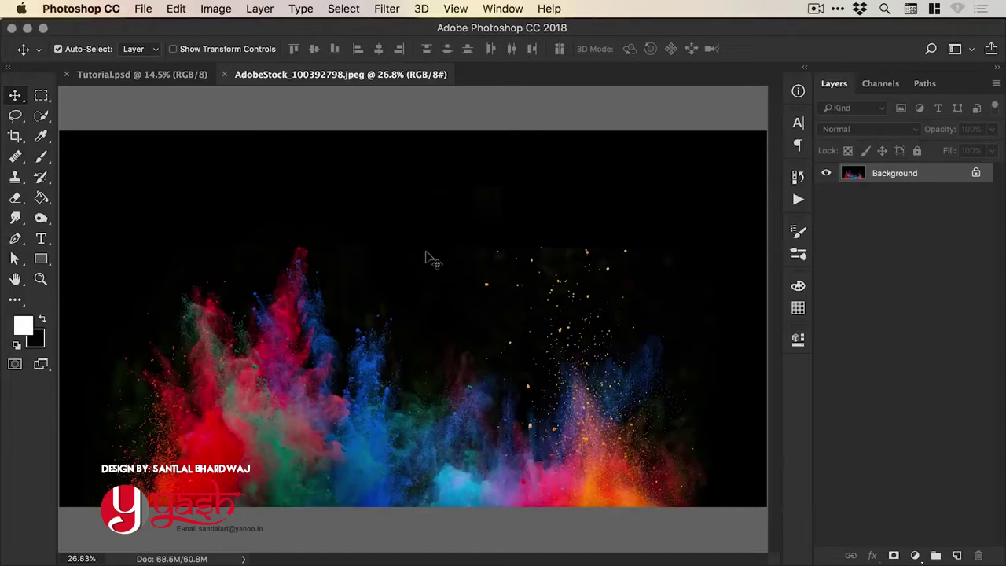
# In Tutorial.psd, add a Hue/Saturation adjustment layer above the portrait and set Saturation to -100
pyautogui.click(138, 73)
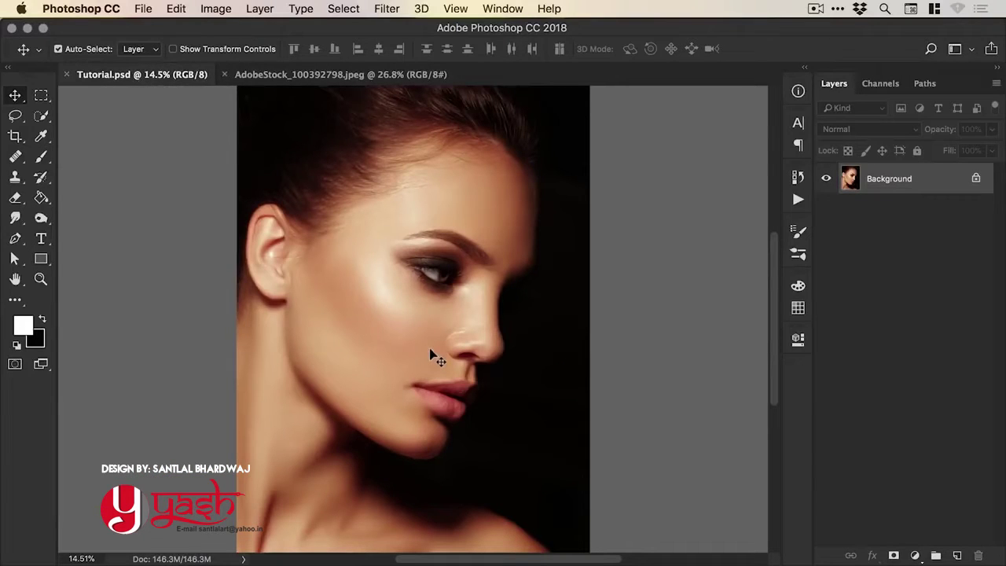
pyautogui.click(916, 555)
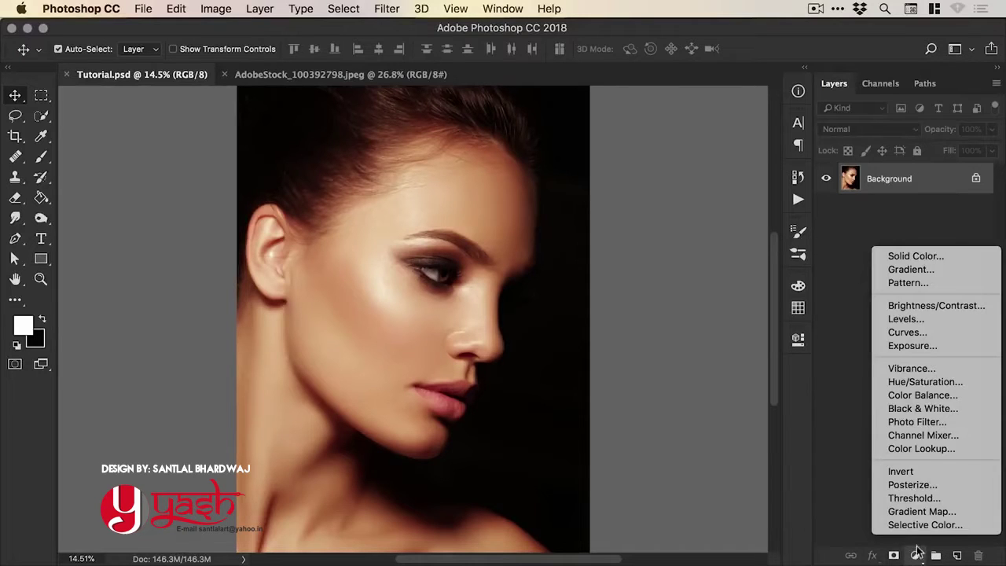
pyautogui.click(932, 382)
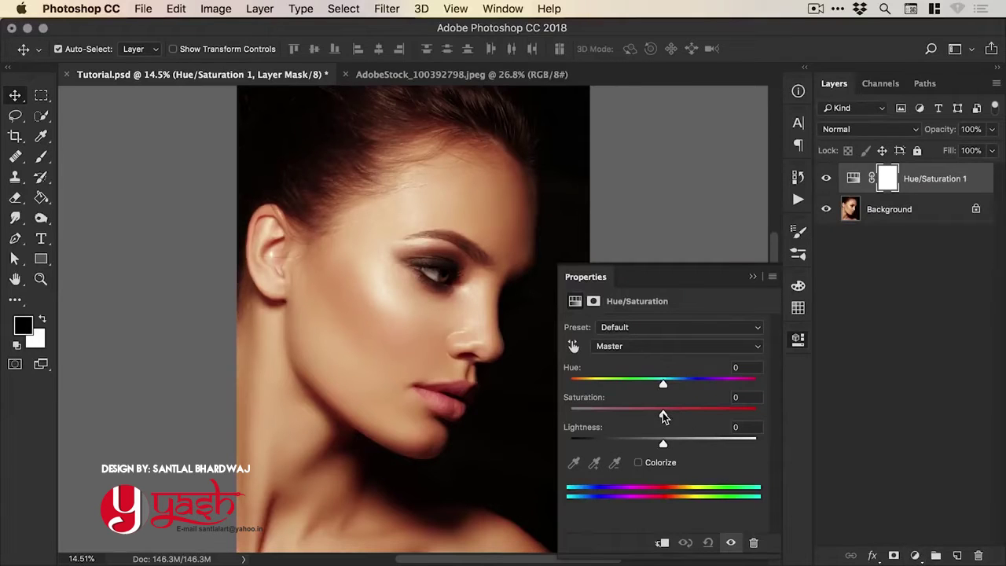
pyautogui.moveTo(663, 417); pyautogui.dragTo(569, 415)
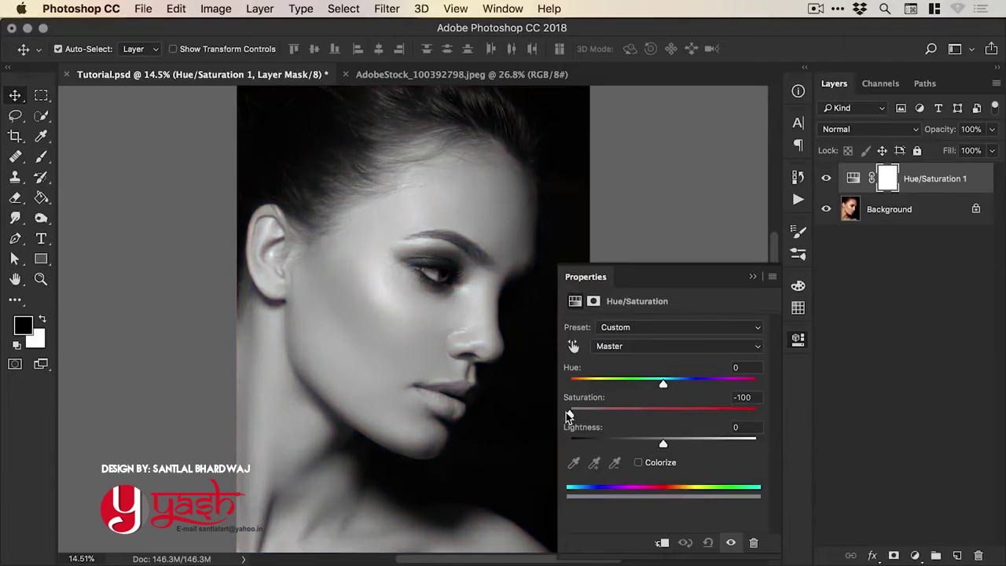
pyautogui.click(798, 344)
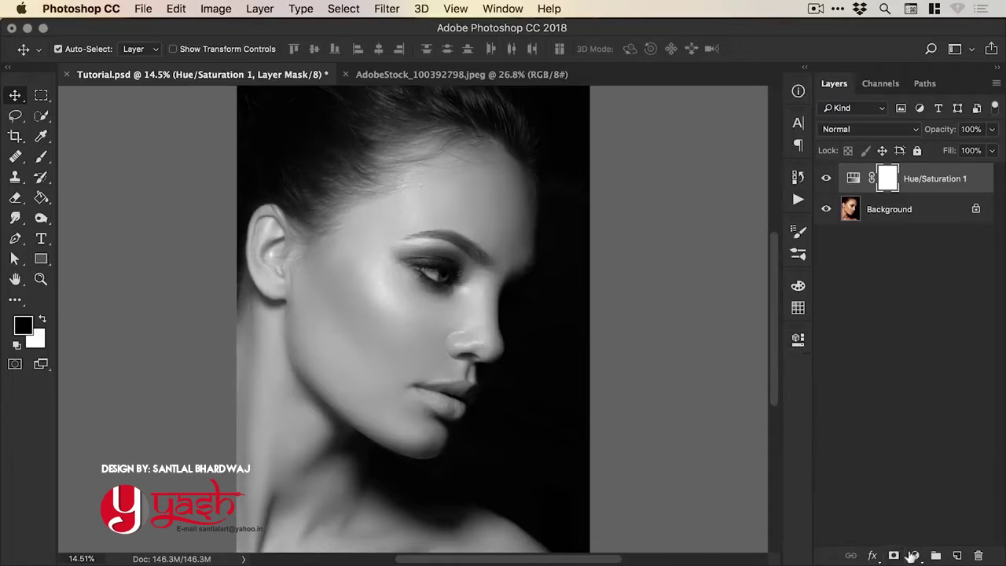
# Add a Curves adjustment layer and move the RGB curve's black point inward to about a quarter of the input range
pyautogui.click(913, 556)
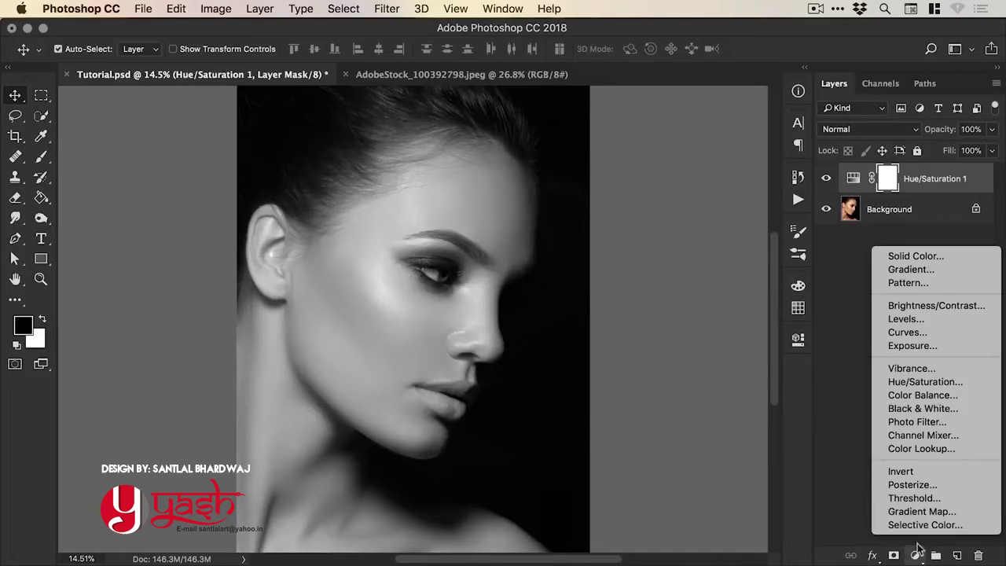
pyautogui.click(937, 332)
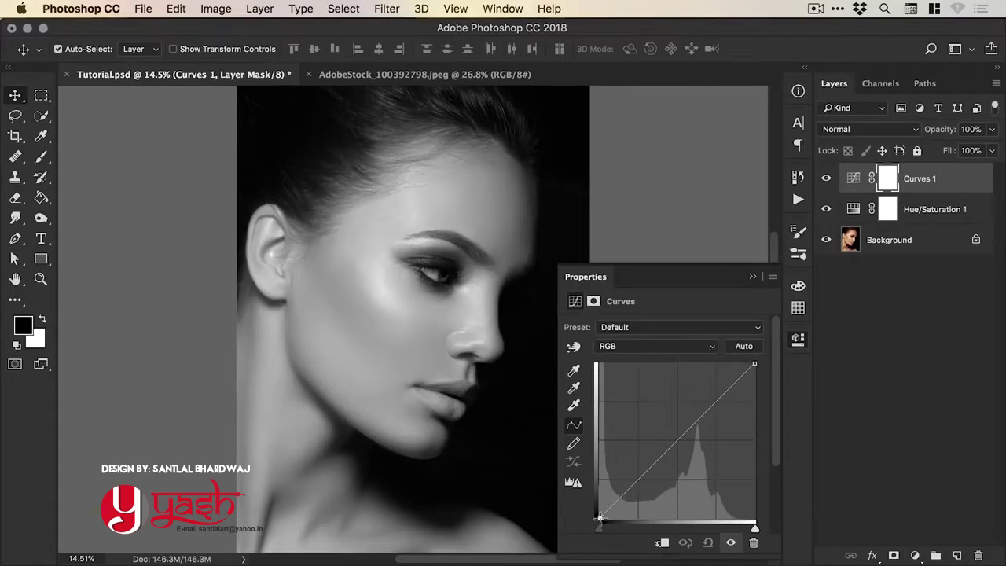
pyautogui.moveTo(600, 518); pyautogui.dragTo(638, 513)
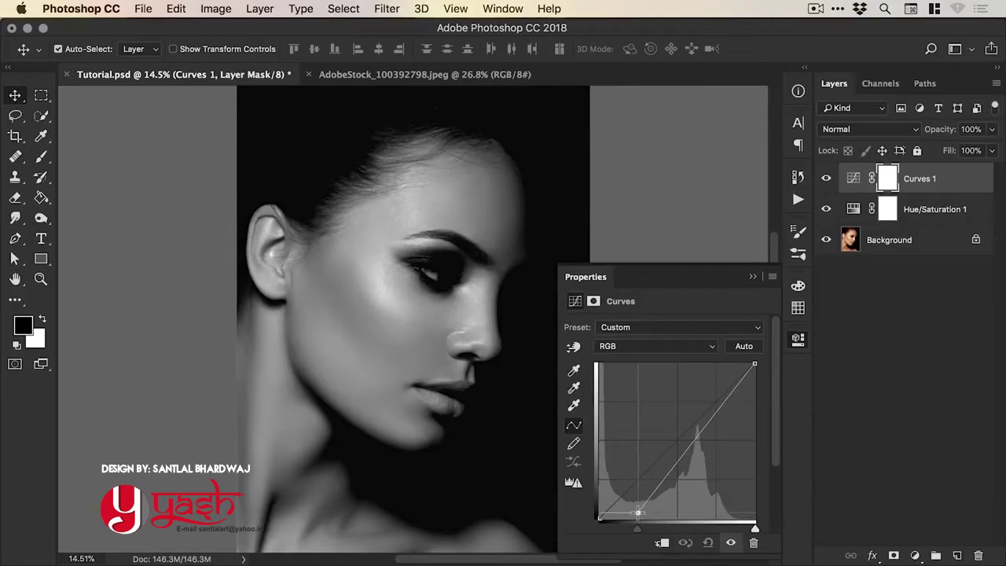
pyautogui.click(798, 340)
# Add an Exposure adjustment layer with Exposure at -1.90 and Gamma Correction at 0.67
pyautogui.click(916, 556)
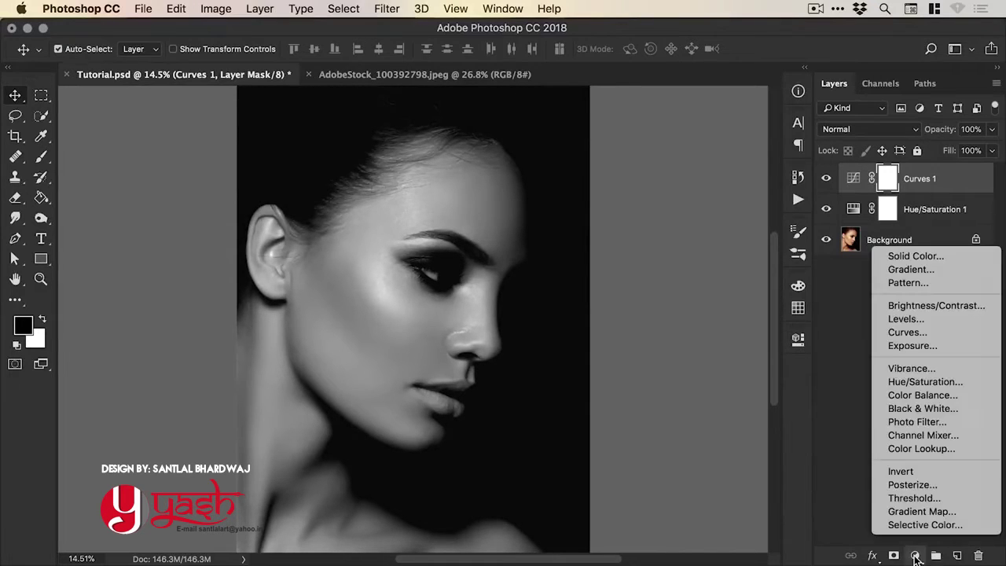
pyautogui.click(938, 346)
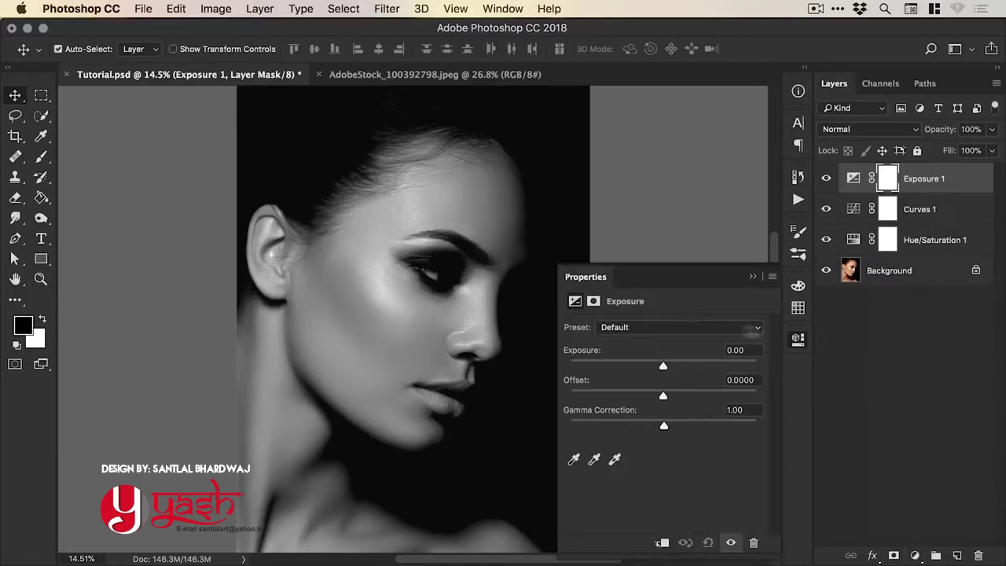
pyautogui.moveTo(663, 367); pyautogui.dragTo(637, 367)
pyautogui.moveTo(665, 430); pyautogui.dragTo(689, 430)
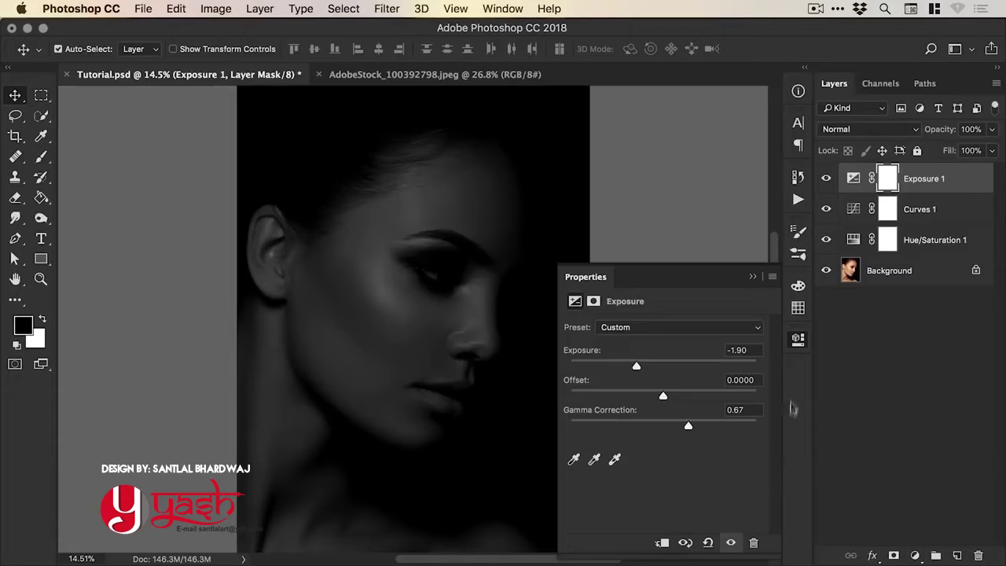
pyautogui.click(798, 344)
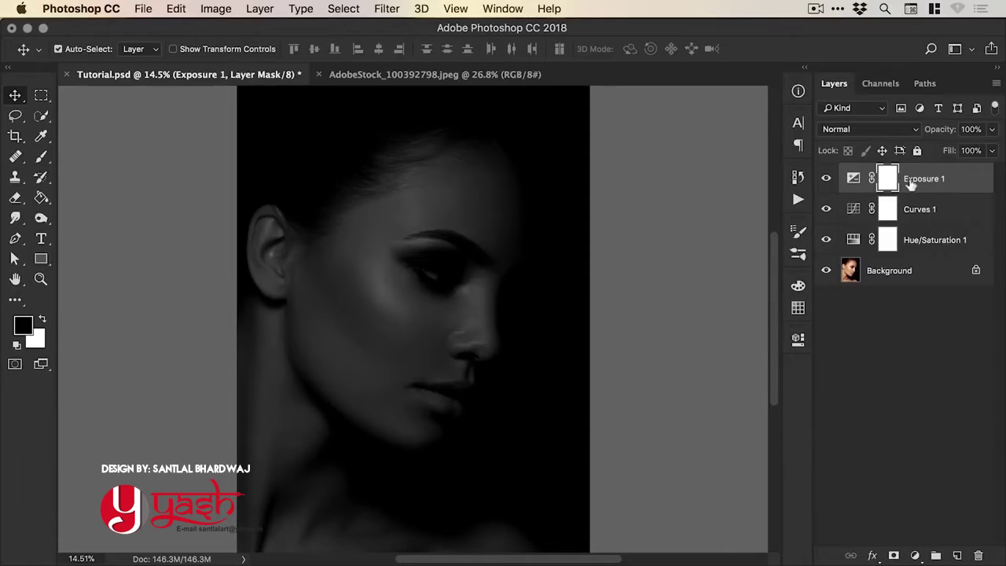
pyautogui.click(853, 179)
pyautogui.doubleClick(854, 179)
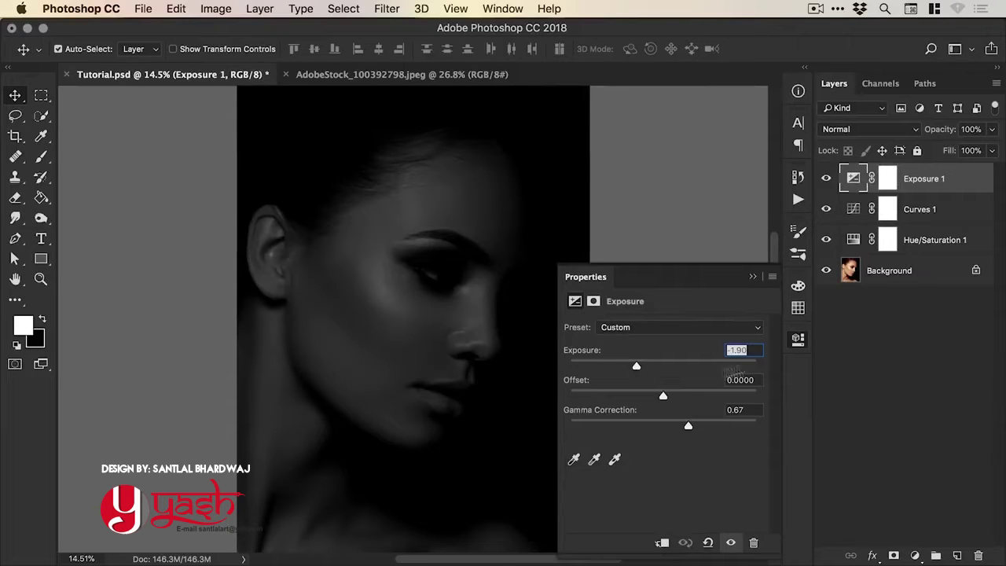
pyautogui.click(798, 343)
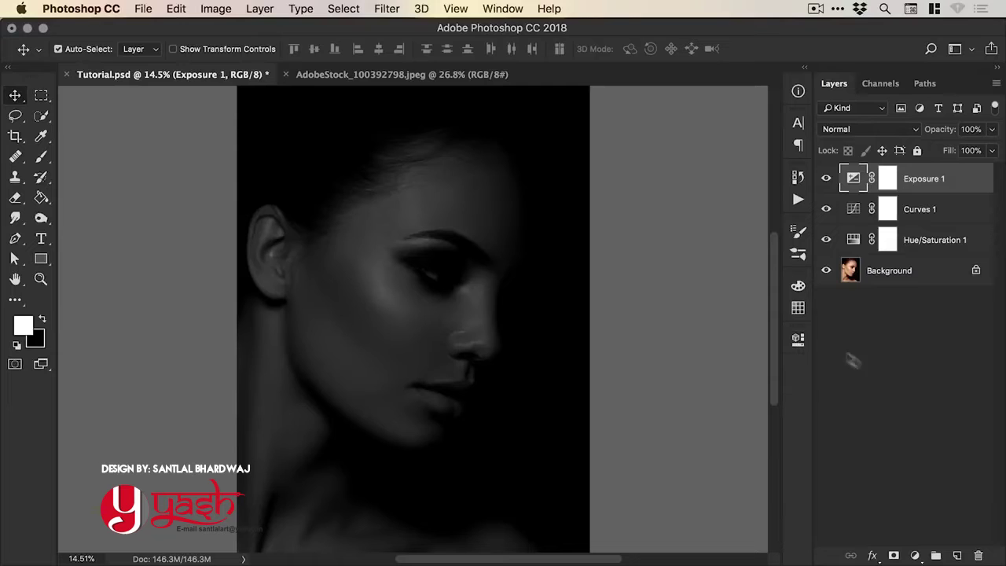
# Add a Photo Filter adjustment layer using the custom blue color #3b33d9
pyautogui.click(915, 556)
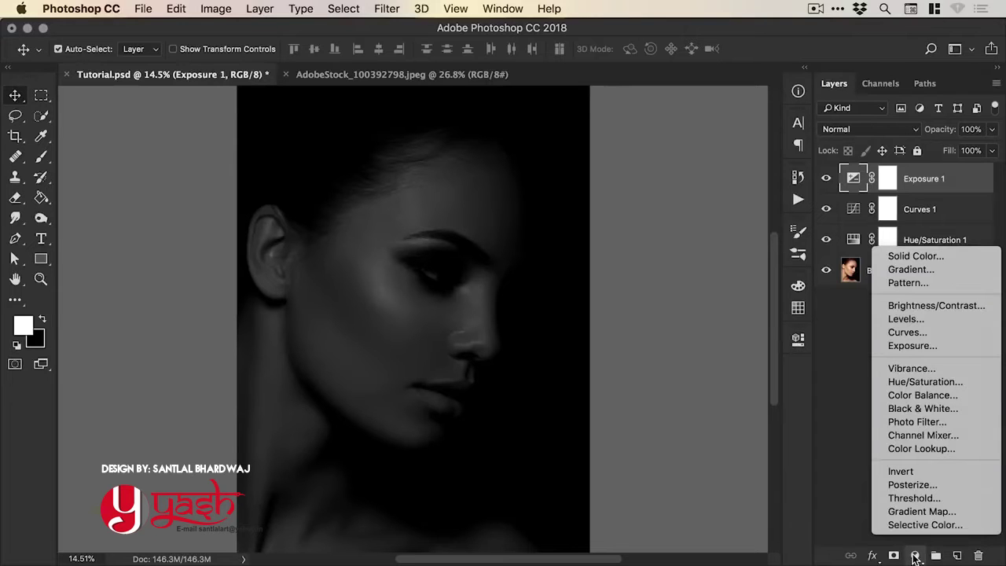
pyautogui.click(933, 424)
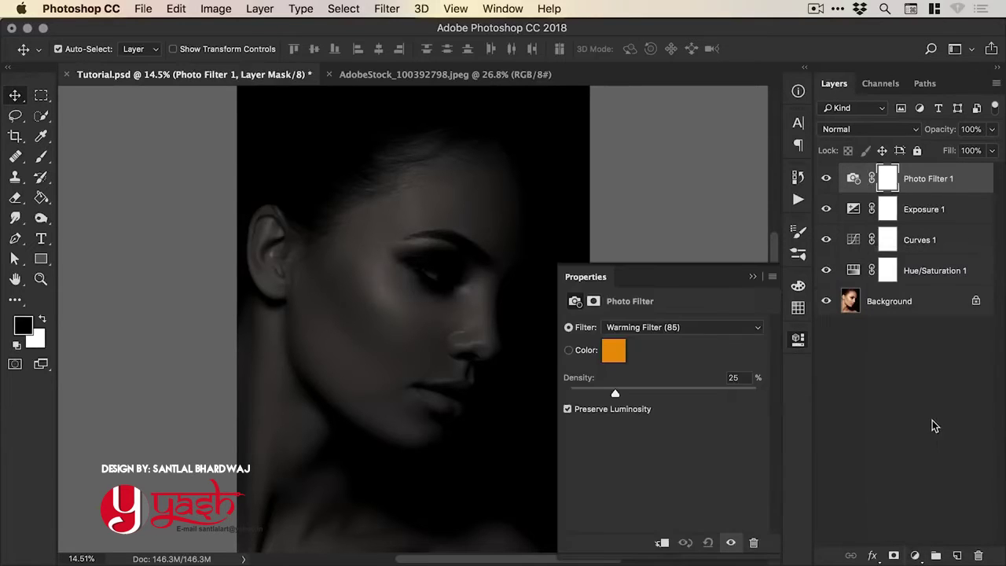
pyautogui.click(678, 329)
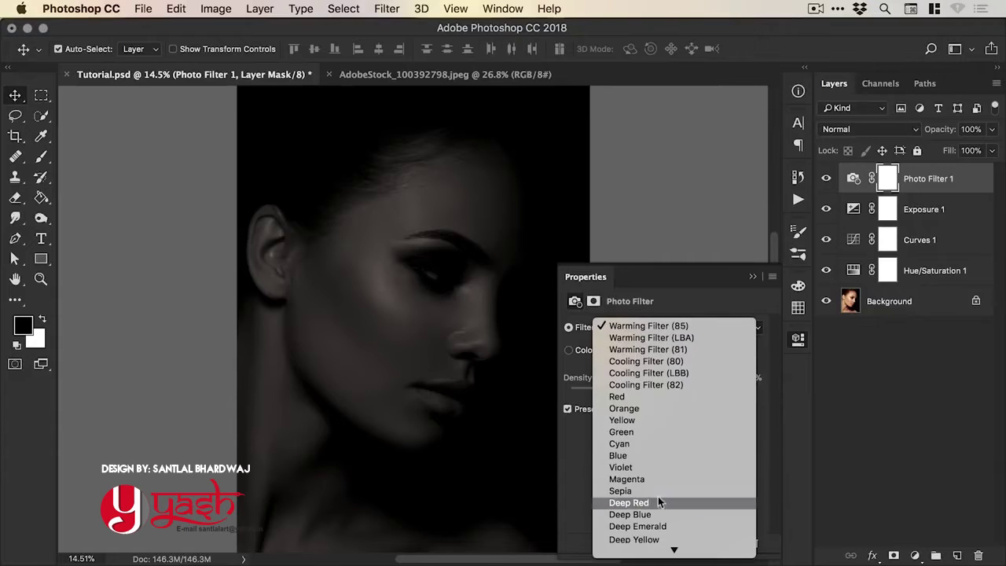
pyautogui.click(667, 311)
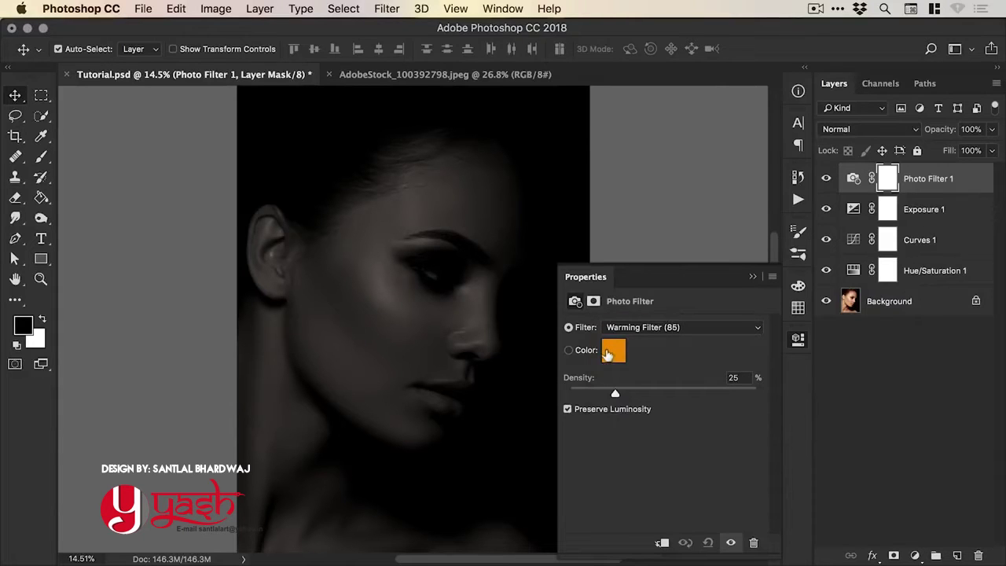
pyautogui.click(614, 352)
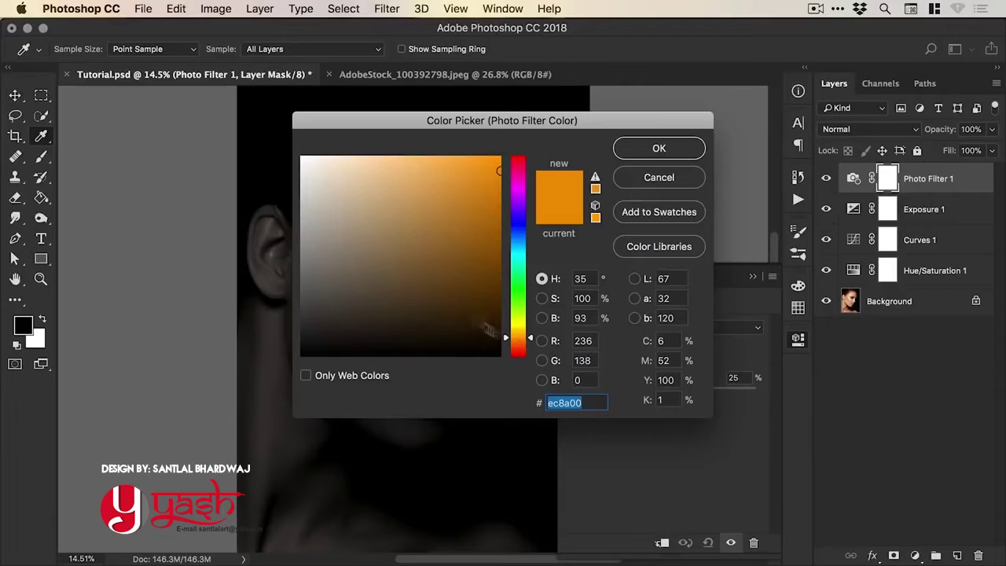
pyautogui.moveTo(470, 224)
pyautogui.mouseDown()
pyautogui.moveTo(458, 196)
pyautogui.moveTo(484, 165)
pyautogui.moveTo(517, 235)
pyautogui.moveTo(517, 289)
pyautogui.moveTo(517, 195)
pyautogui.mouseUp()
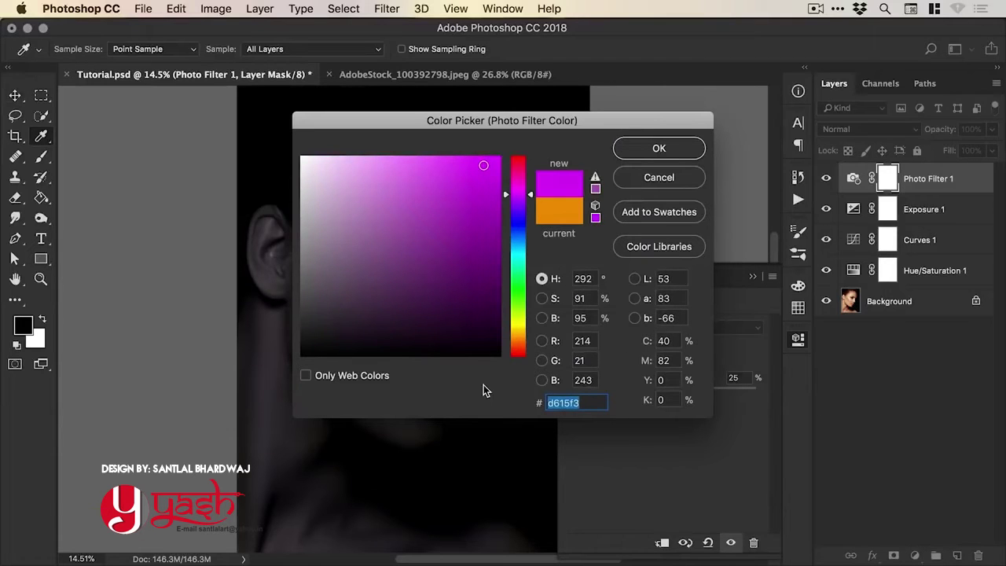
pyautogui.write('3b33d9')
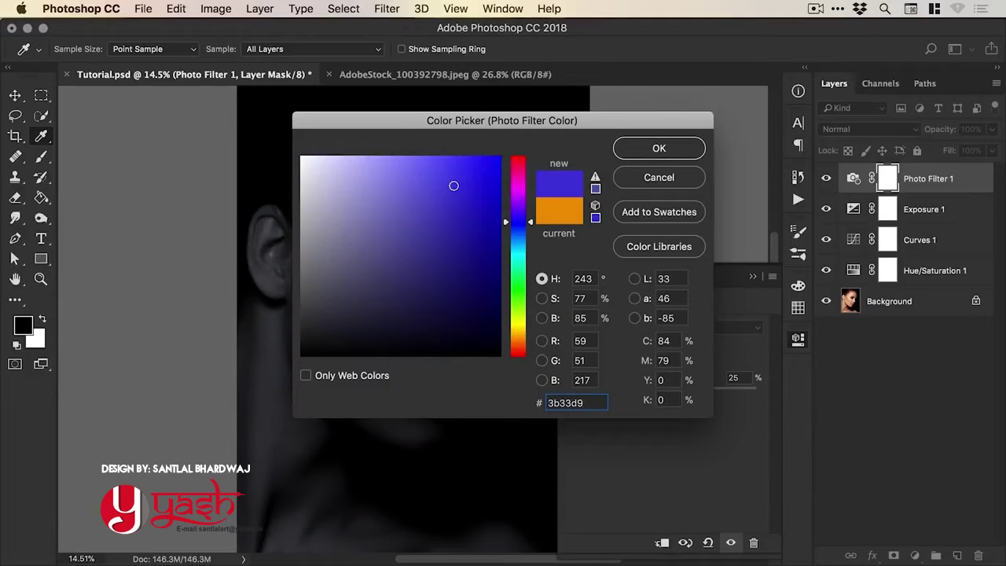
pyautogui.click(657, 151)
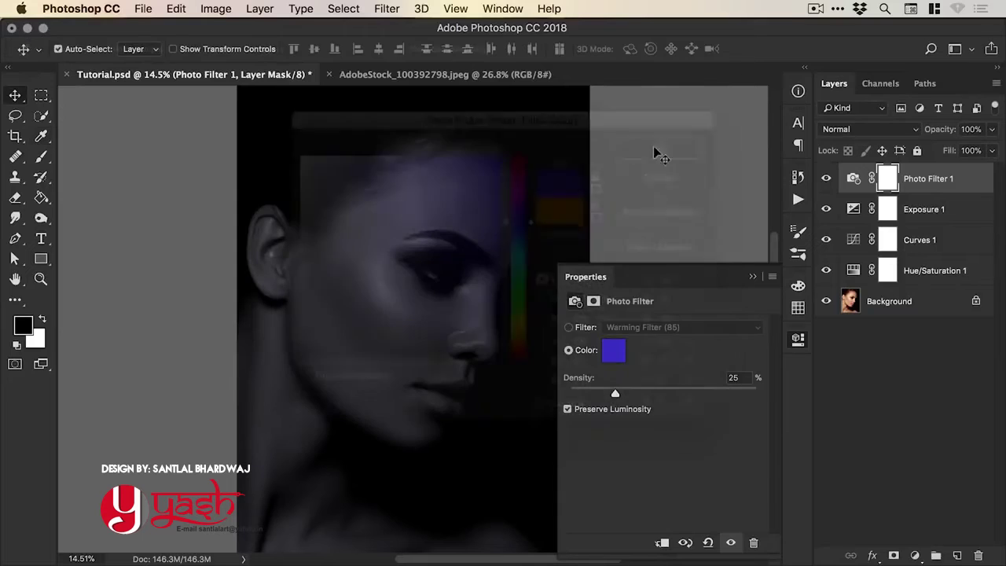
# Set the photo filter's density to 40% and compare the image with and without the filter
pyautogui.moveTo(614, 392); pyautogui.dragTo(704, 394)
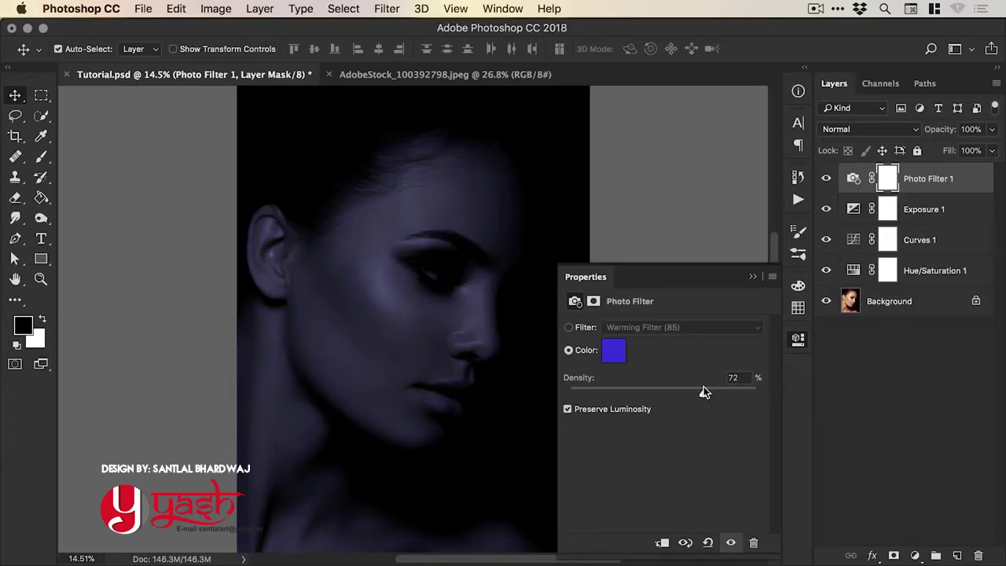
pyautogui.moveTo(726, 395); pyautogui.dragTo(643, 387)
pyautogui.click(730, 548)
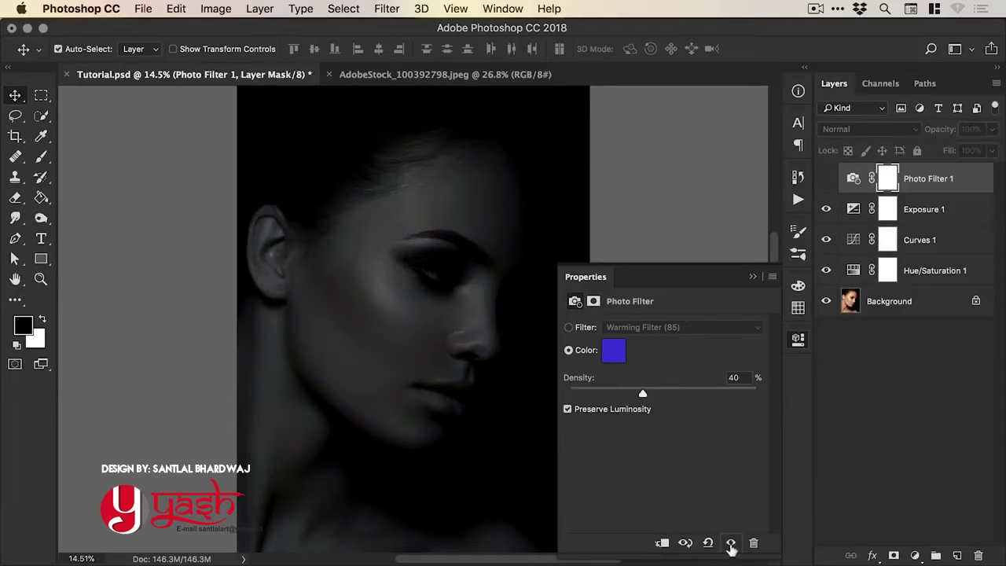
pyautogui.click(731, 548)
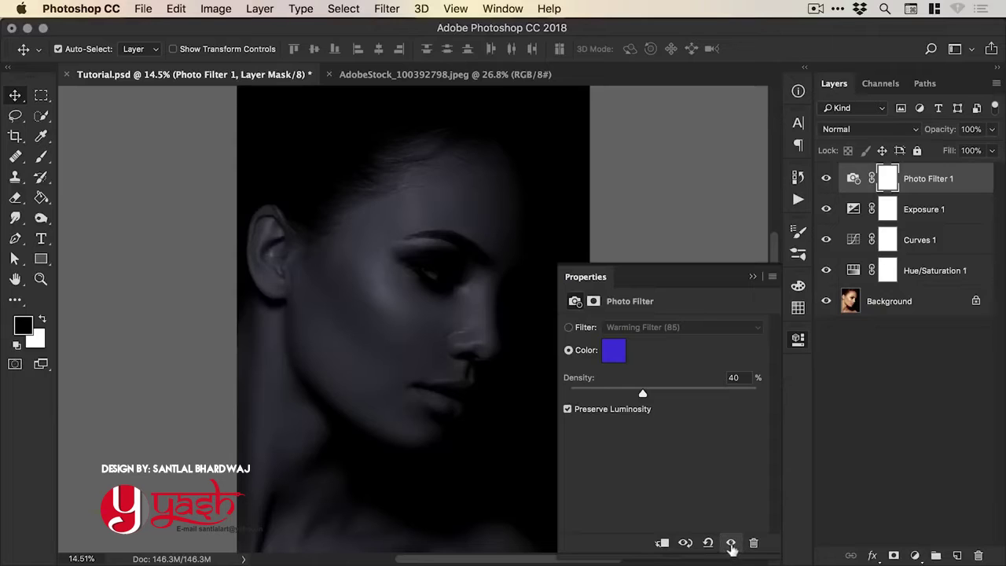
pyautogui.click(798, 340)
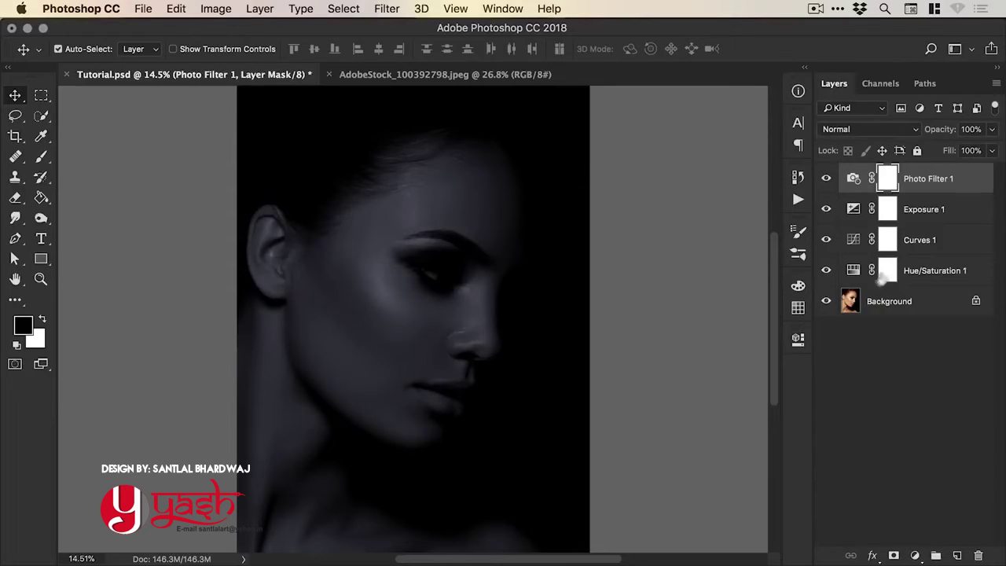
# Group the four adjustment layers as Adjustments and compare the portrait with the group hidden and shown
pyautogui.keyDown('shift'); pyautogui.click(937, 270); pyautogui.keyUp('shift')
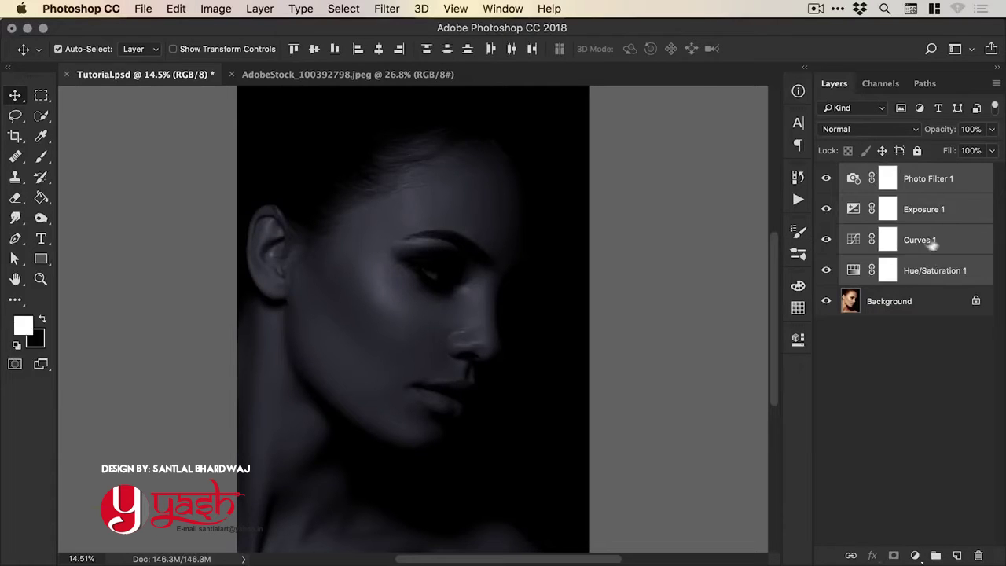
pyautogui.click(261, 9)
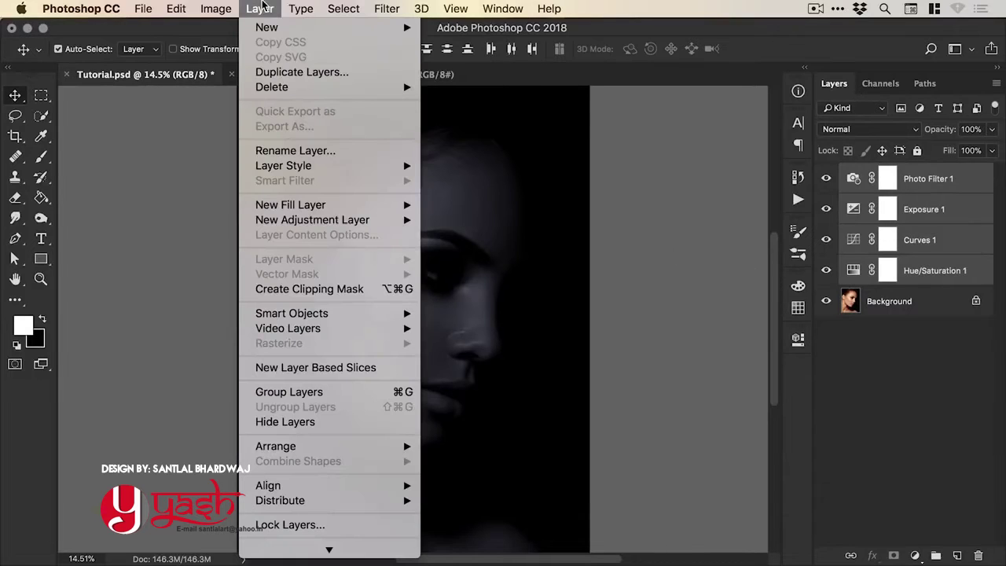
pyautogui.click(307, 393)
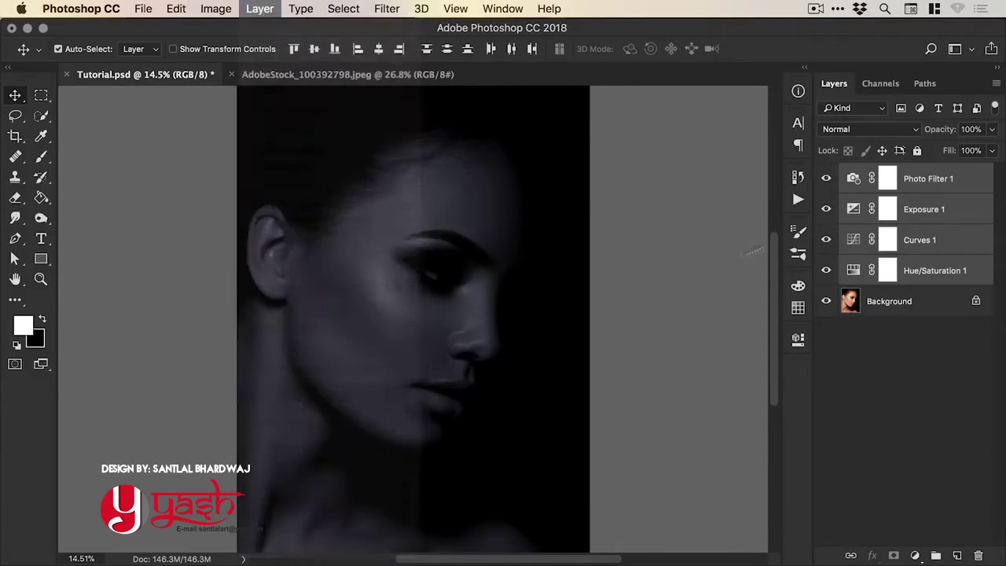
pyautogui.doubleClick(886, 173)
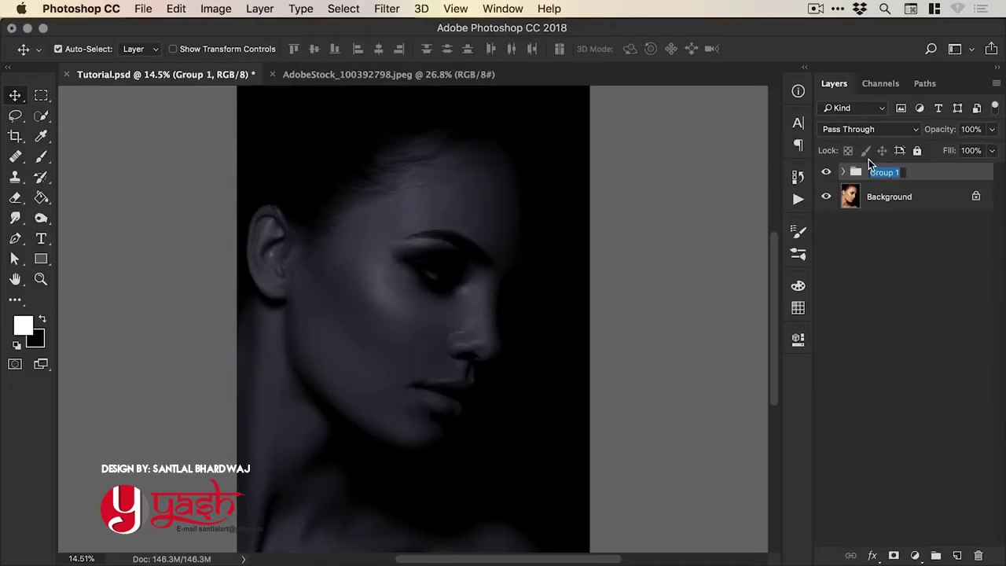
pyautogui.write('Adjustments')
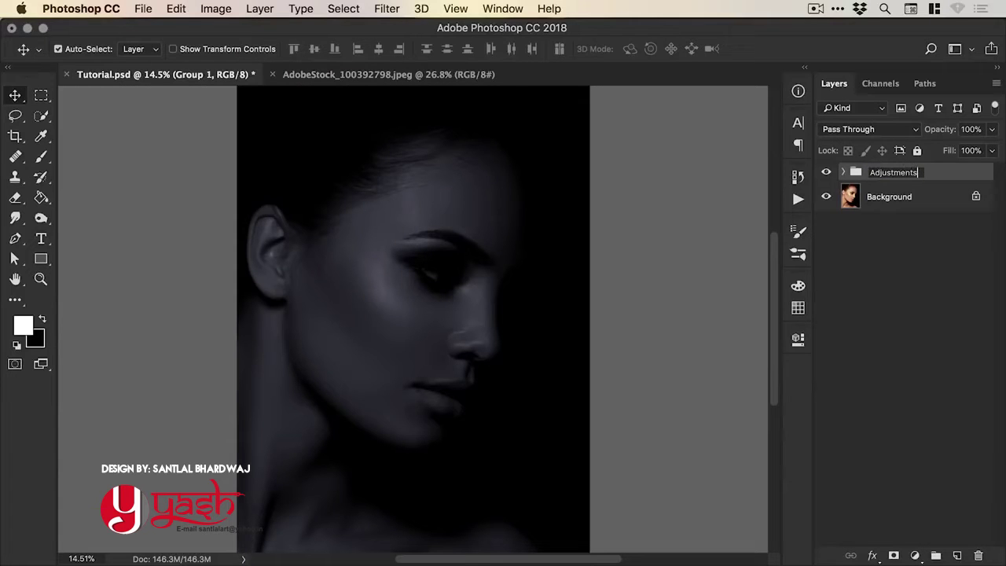
pyautogui.press('Return')
pyautogui.click(827, 173)
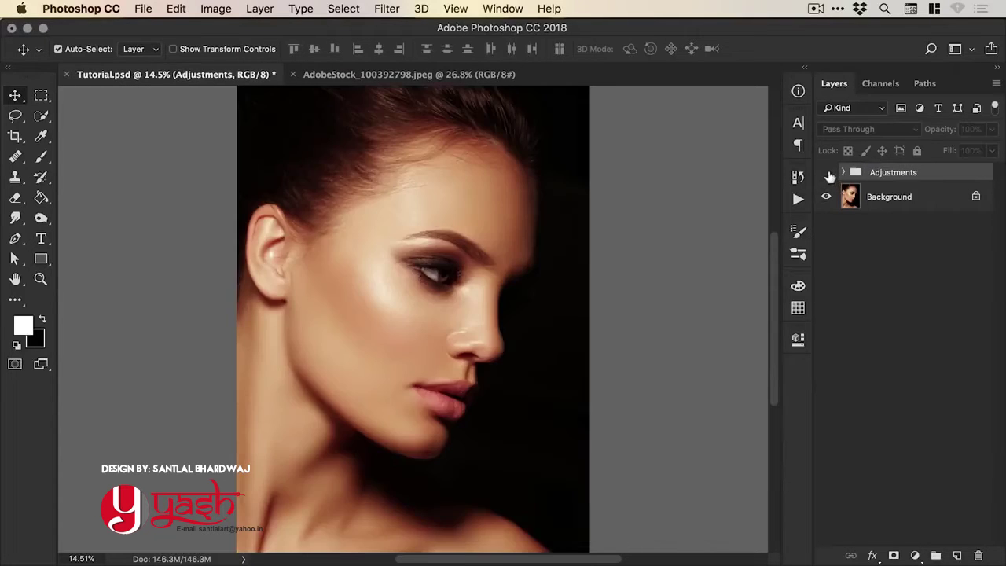
pyautogui.click(826, 173)
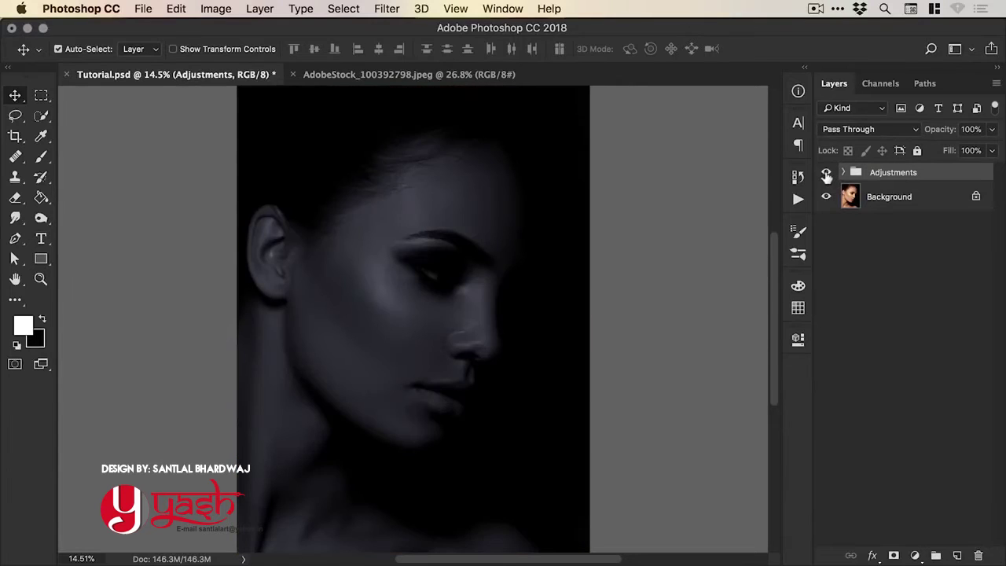
# Expand the Adjustments group and enlarge the view of the face to 25%
pyautogui.click(844, 173)
pyautogui.press('z')
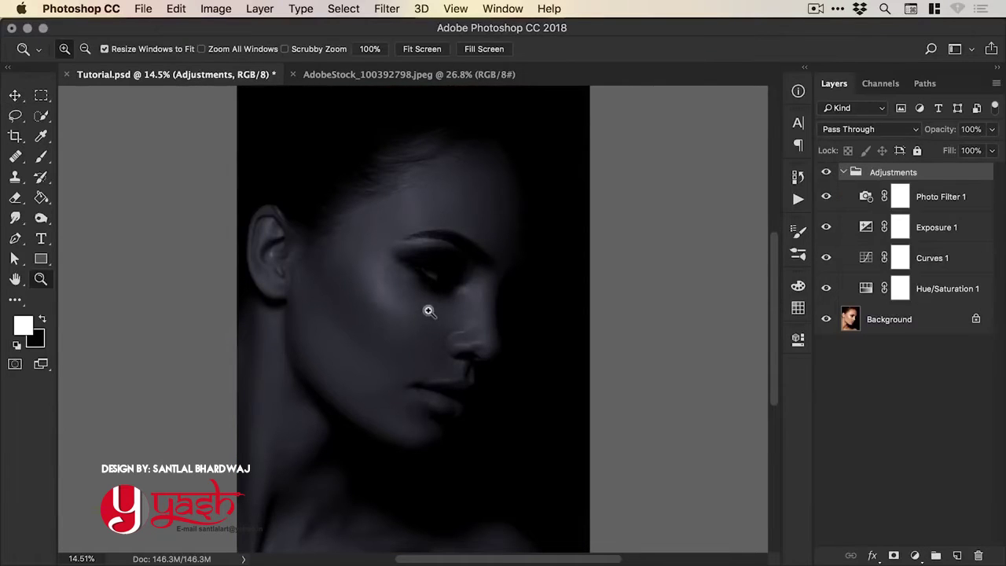
pyautogui.click(429, 311)
pyautogui.click(437, 323)
pyautogui.press('v')
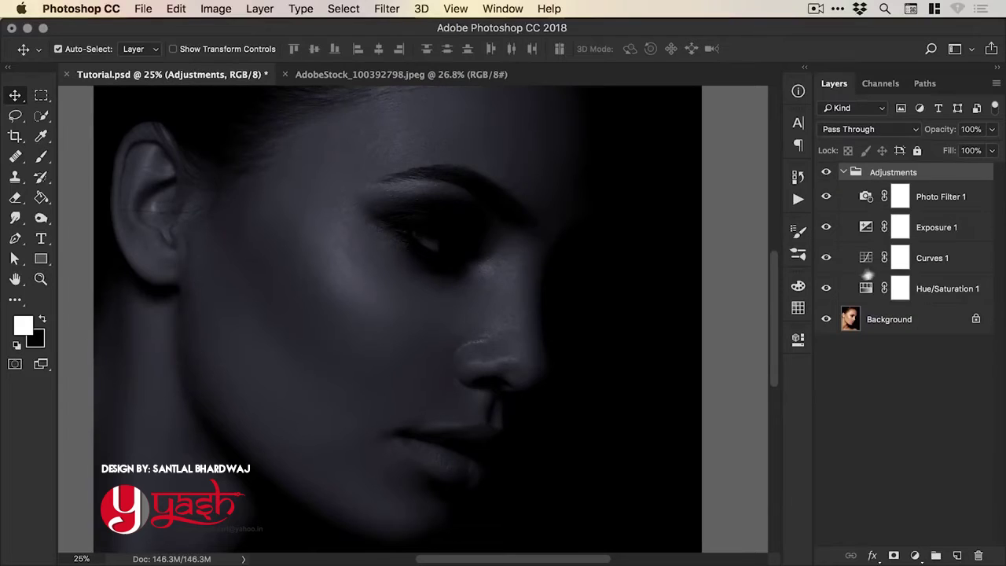
# Compare the portrait's eye and lips with the Curves 1 adjustment hidden and shown
pyautogui.click(826, 257)
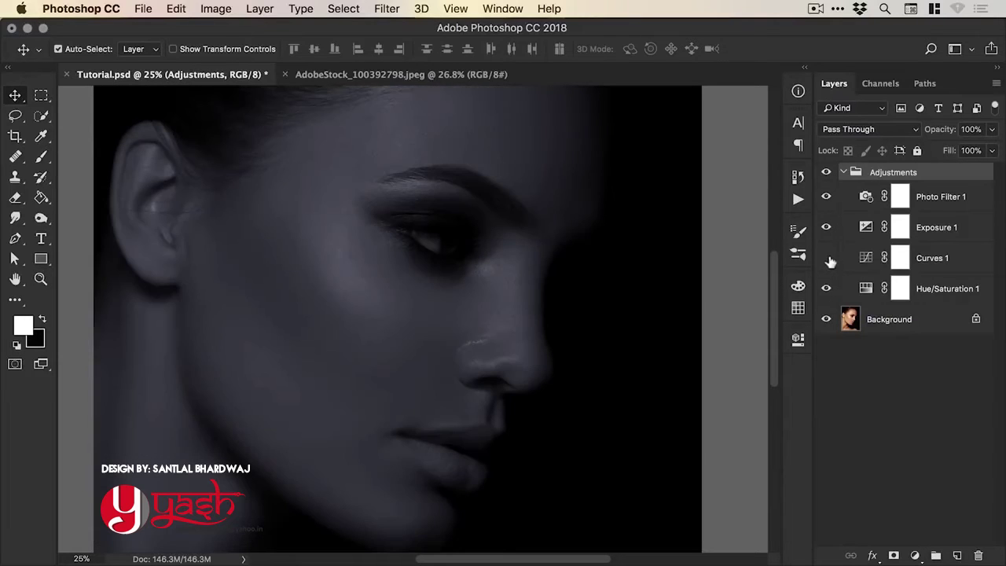
pyautogui.click(827, 259)
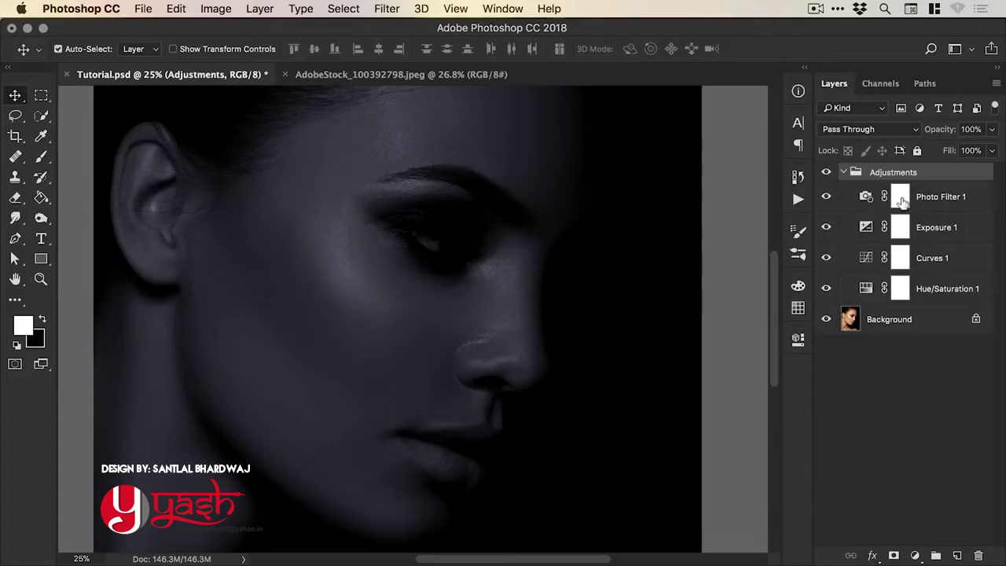
# Paint black over the eye and lips on the Curves 1 layer mask with a soft 700 px brush at 0% hardness
pyautogui.click(901, 259)
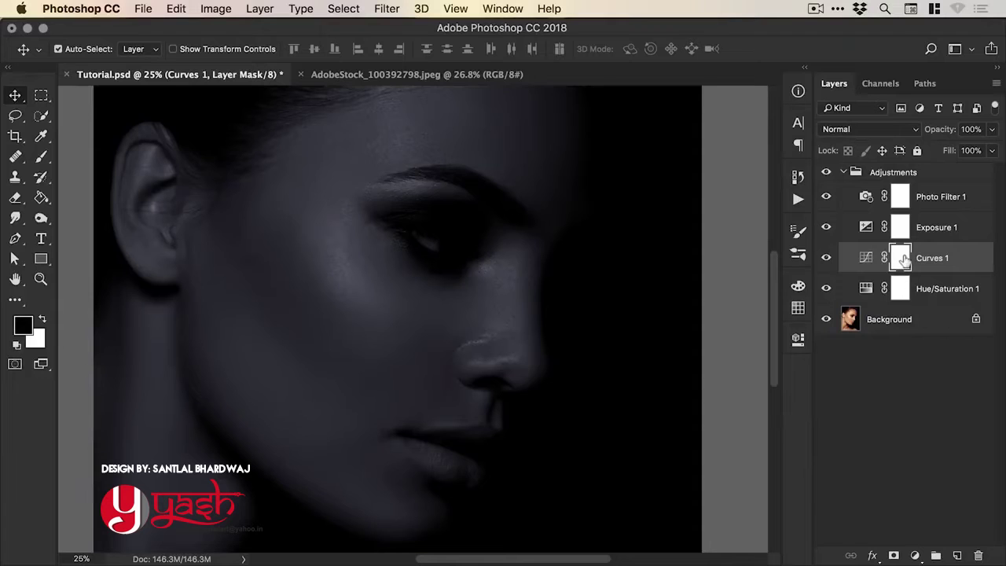
pyautogui.click(25, 325)
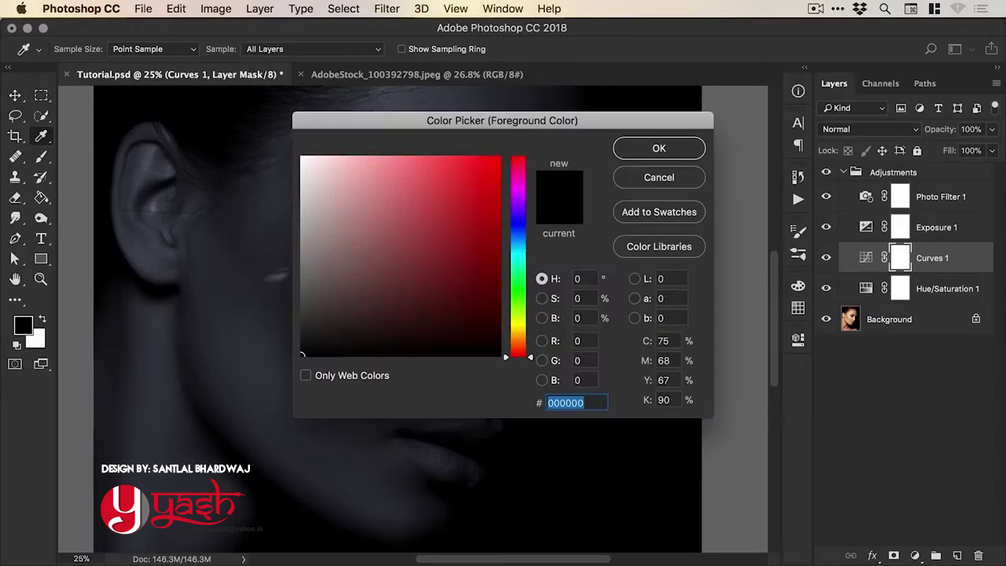
pyautogui.click(657, 151)
pyautogui.click(41, 156)
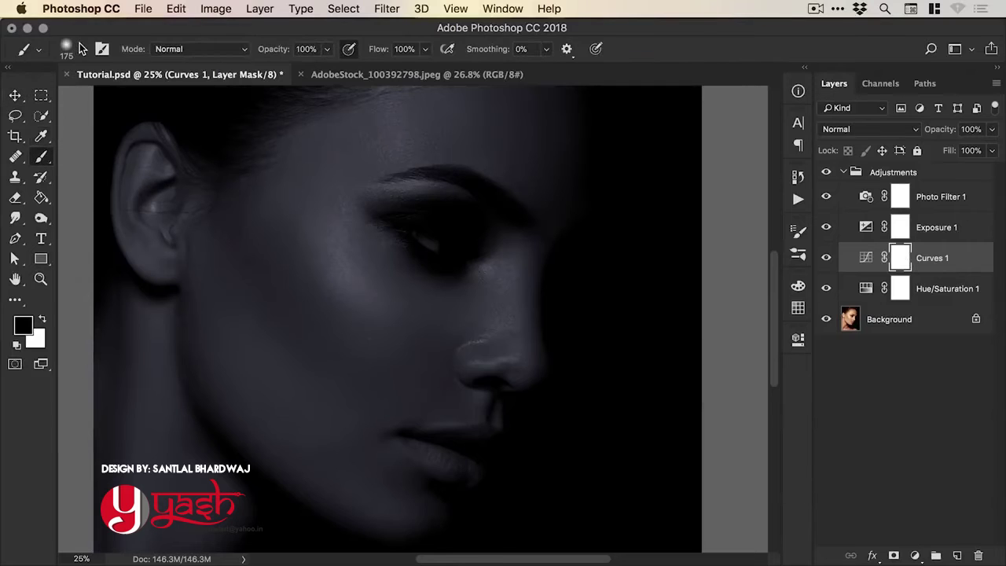
pyautogui.click(81, 49)
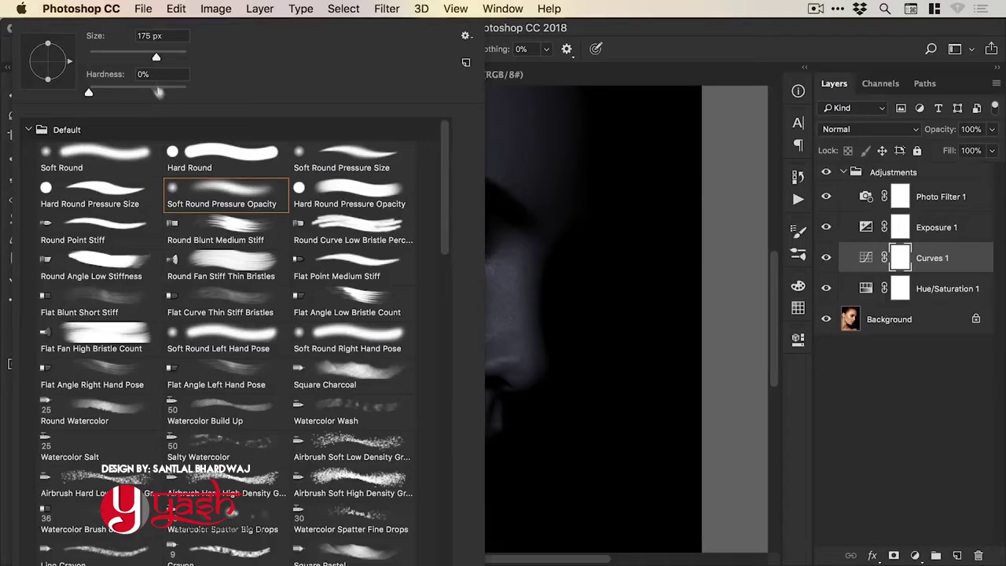
pyautogui.moveTo(156, 57); pyautogui.dragTo(146, 56)
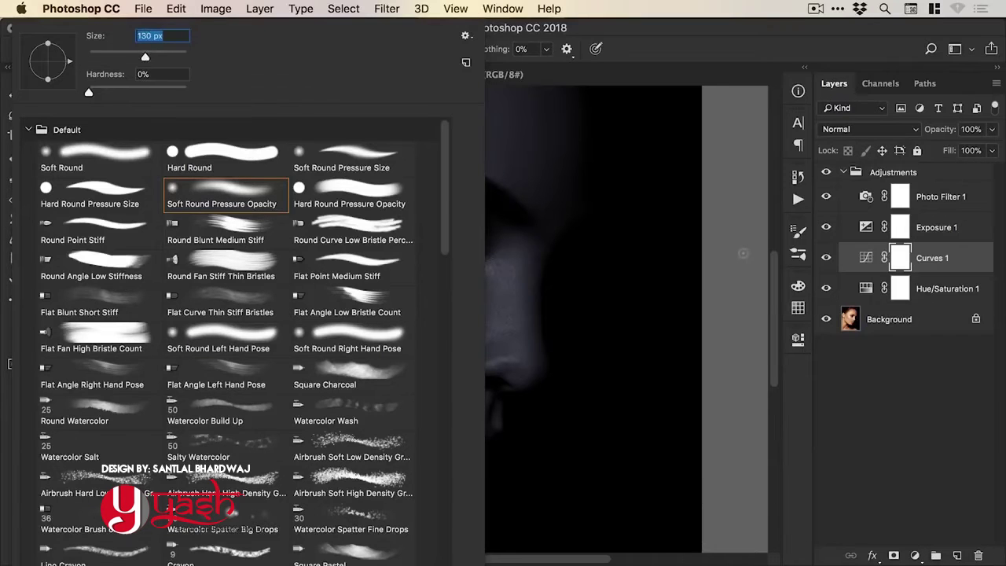
pyautogui.press('Return')
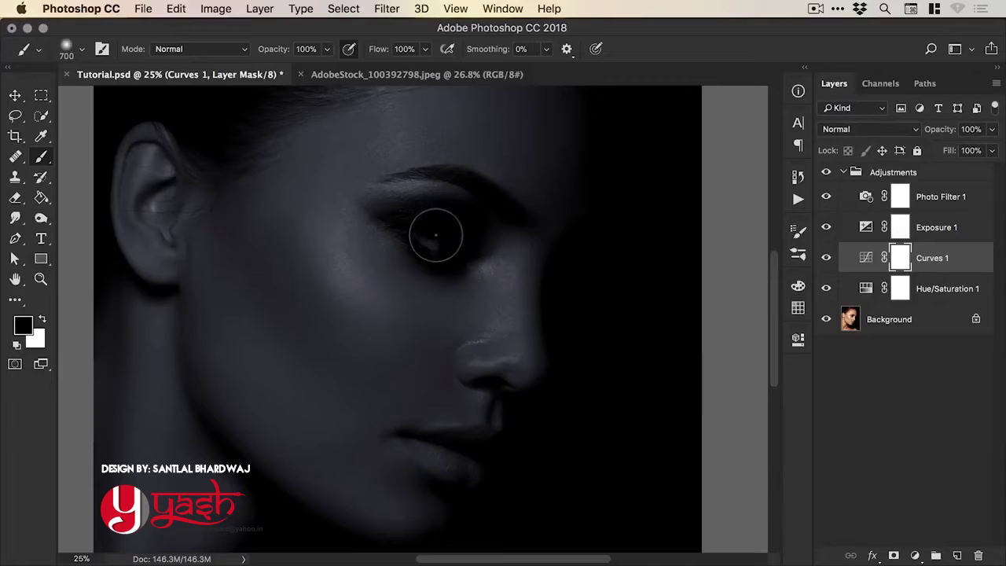
pyautogui.moveTo(429, 234)
pyautogui.mouseDown()
pyautogui.moveTo(456, 234)
pyautogui.moveTo(433, 227)
pyautogui.moveTo(456, 245)
pyautogui.mouseUp()
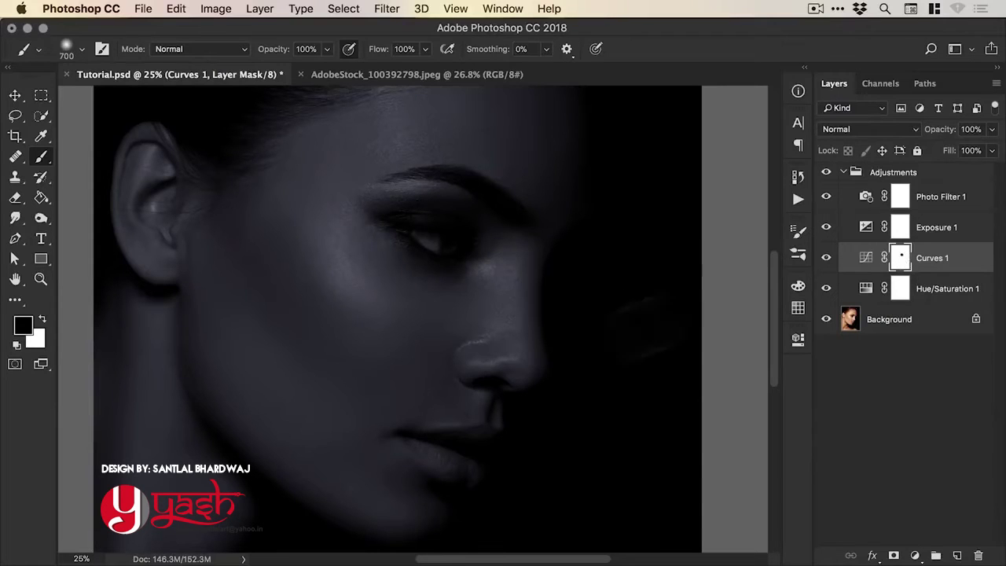
pyautogui.moveTo(456, 449)
pyautogui.mouseDown()
pyautogui.moveTo(453, 465)
pyautogui.moveTo(492, 436)
pyautogui.mouseUp()
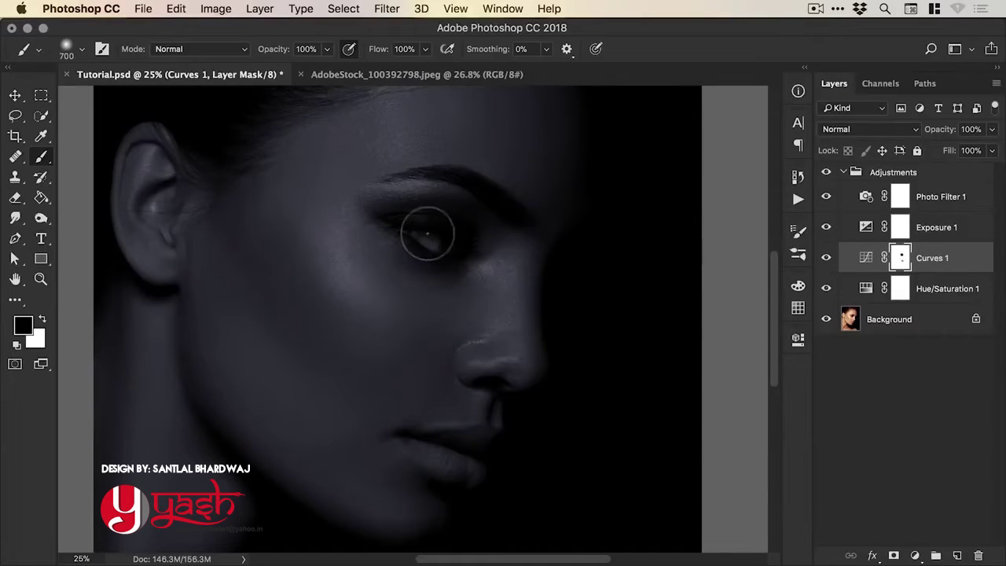
pyautogui.press('v')
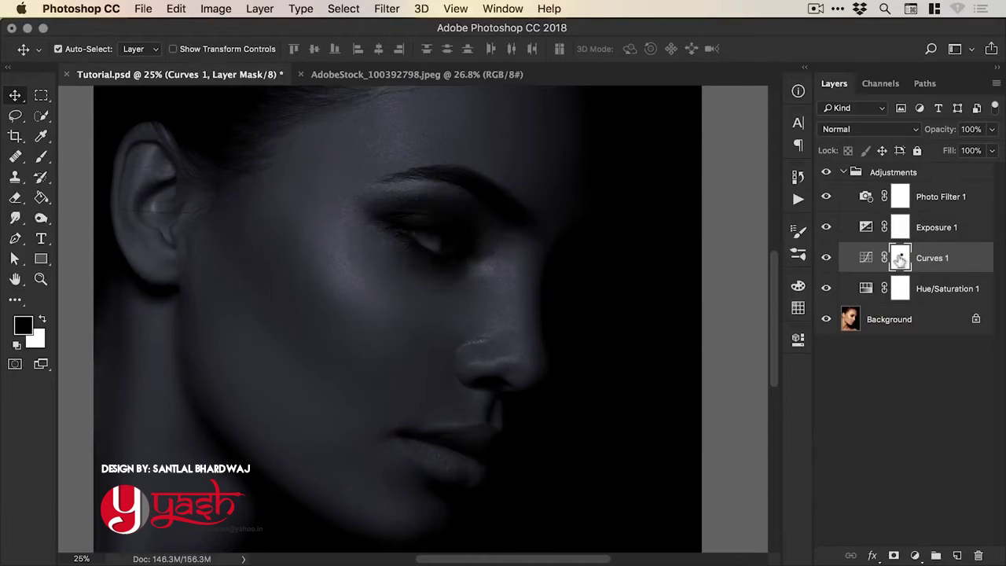
# Collapse the Adjustments group in the layer stack
pyautogui.press('super+minus')
pyautogui.press('super+0')
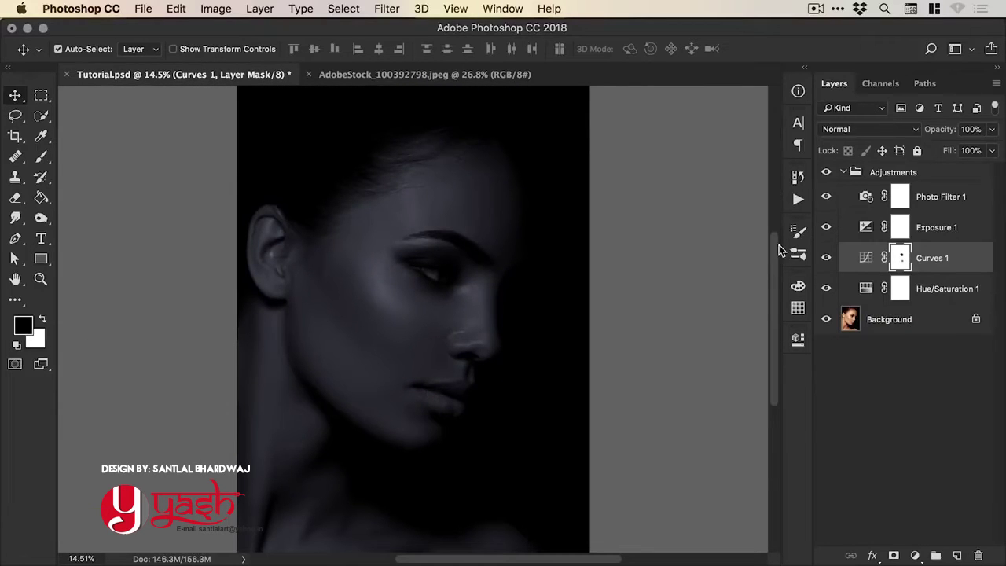
pyautogui.click(845, 172)
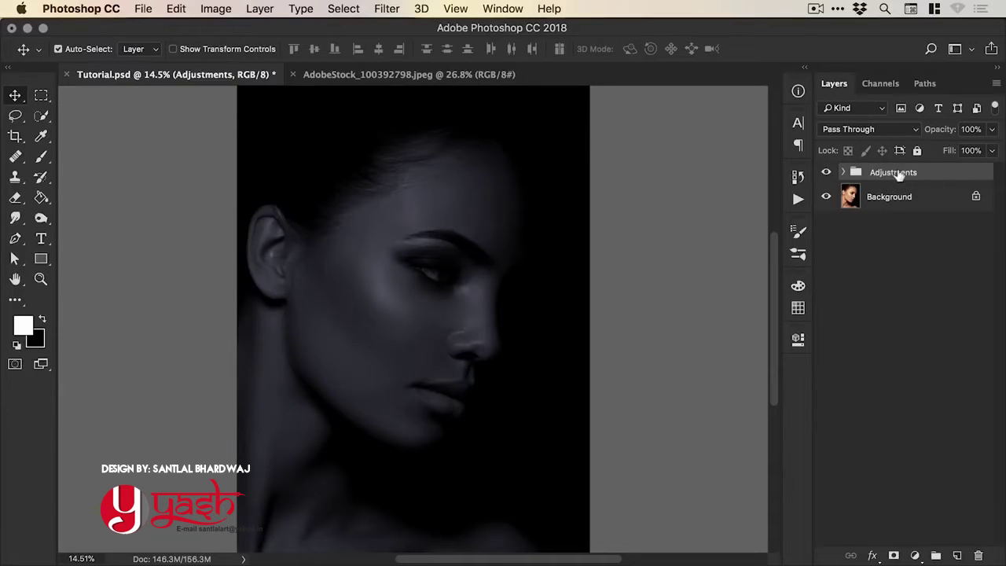
# Copy the entire powder image from AdobeStock_100392798.jpeg and paste it into Tutorial.psd above the Adjustments group
pyautogui.click(399, 74)
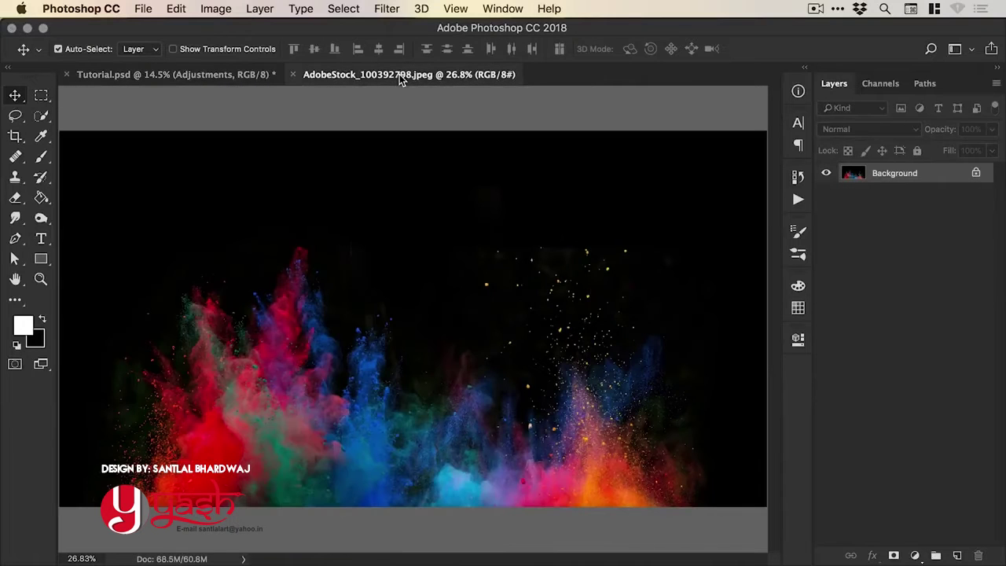
pyautogui.click(343, 9)
pyautogui.click(343, 27)
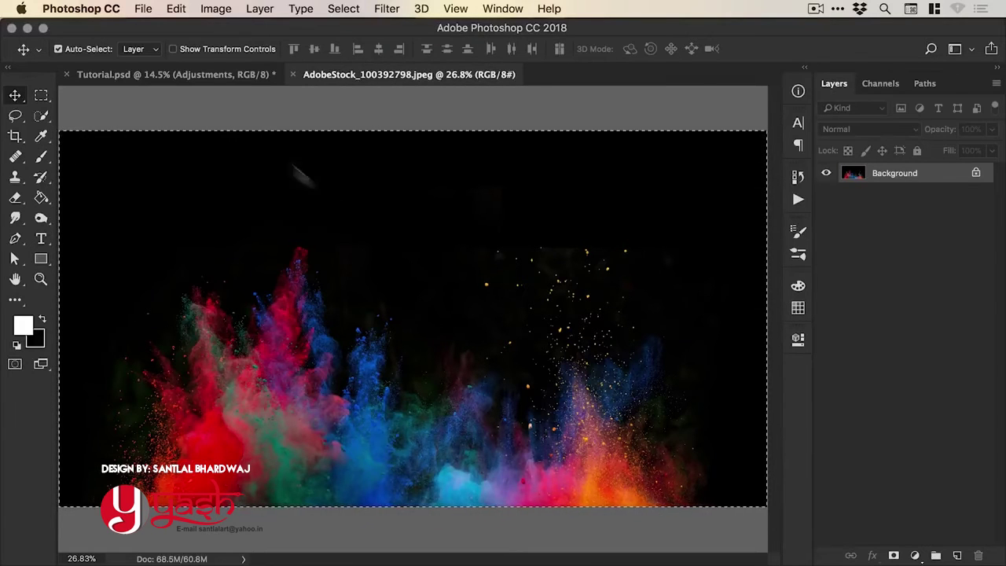
pyautogui.click(176, 9)
pyautogui.click(236, 124)
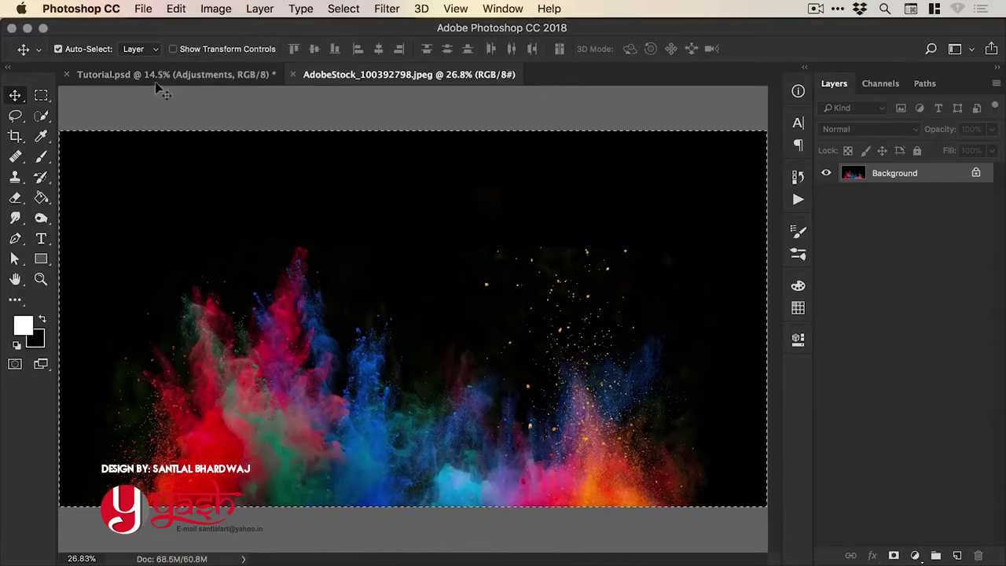
pyautogui.click(164, 76)
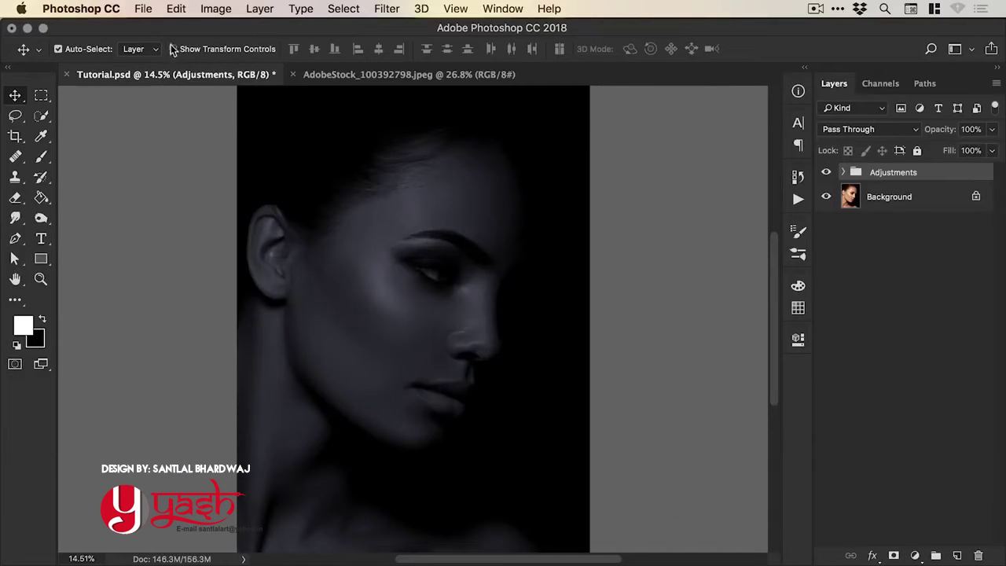
pyautogui.click(176, 9)
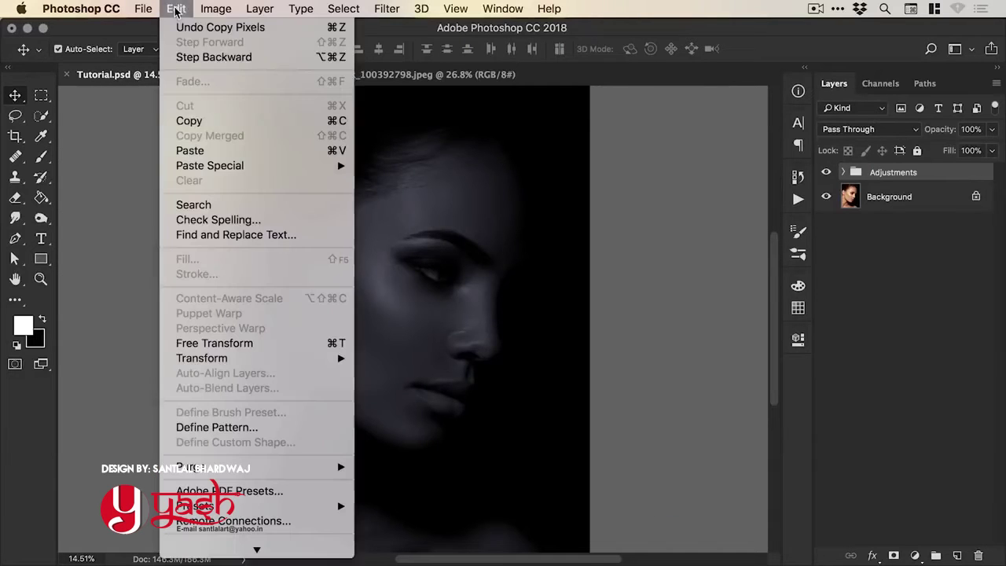
pyautogui.click(224, 158)
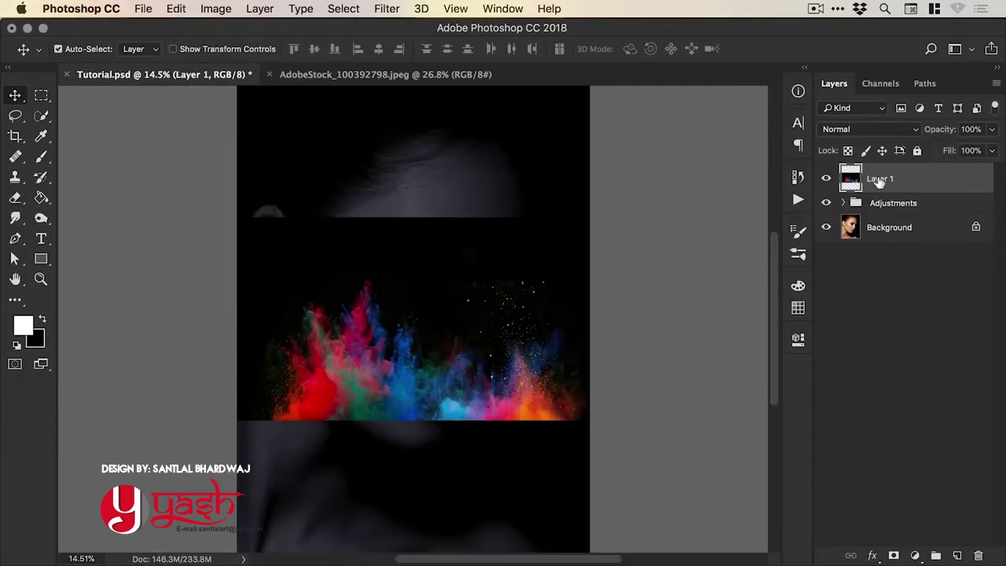
# Rename the pasted layer as Powder Explosion and set its blend mode to Screen
pyautogui.doubleClick(880, 179)
pyautogui.write('Powder Explosion')
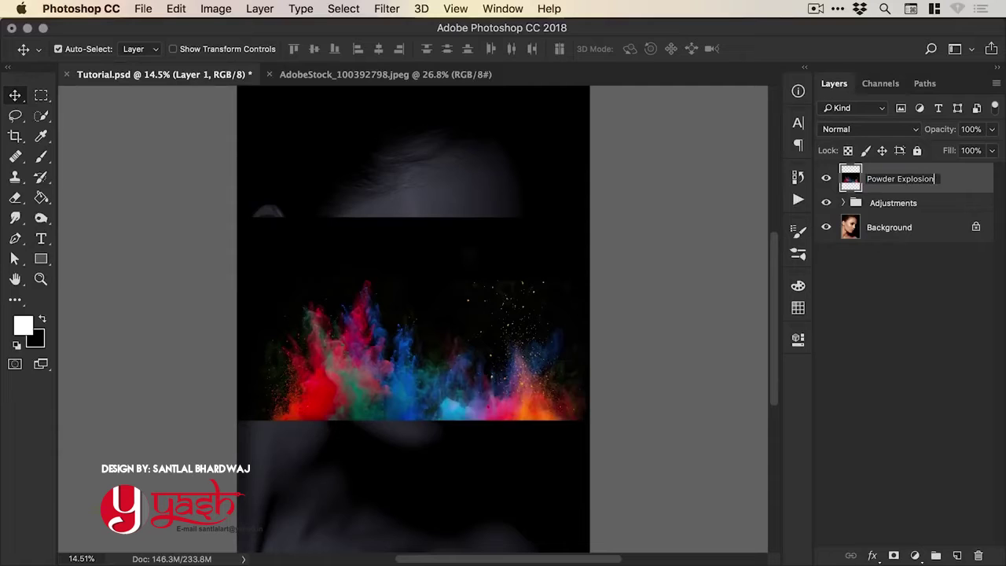
pyautogui.press('Return')
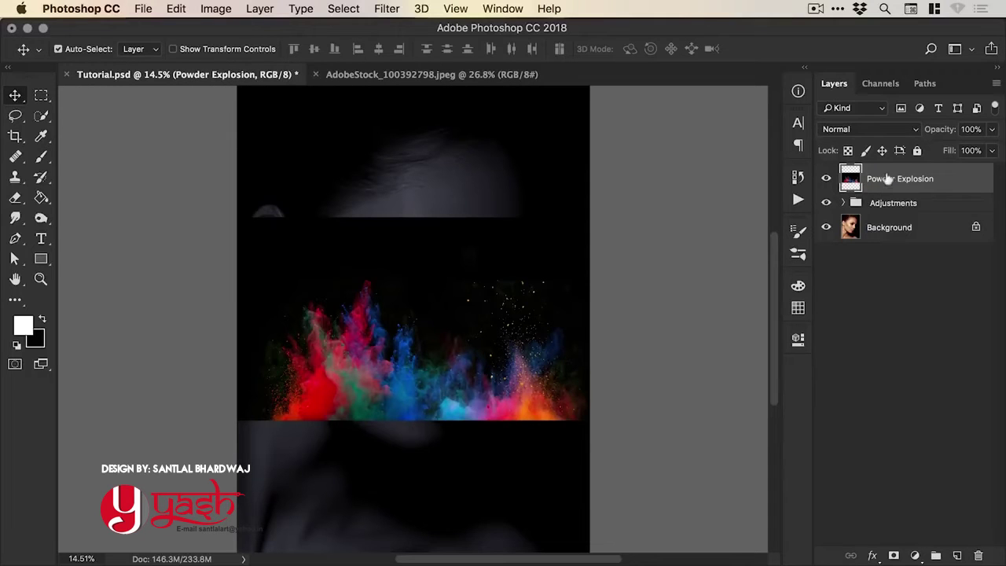
pyautogui.click(868, 130)
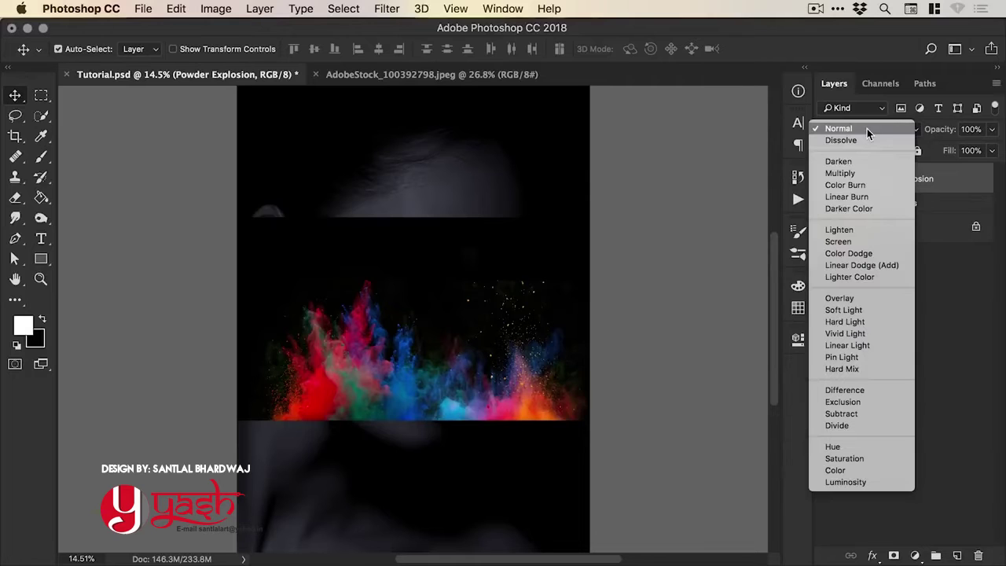
pyautogui.click(862, 243)
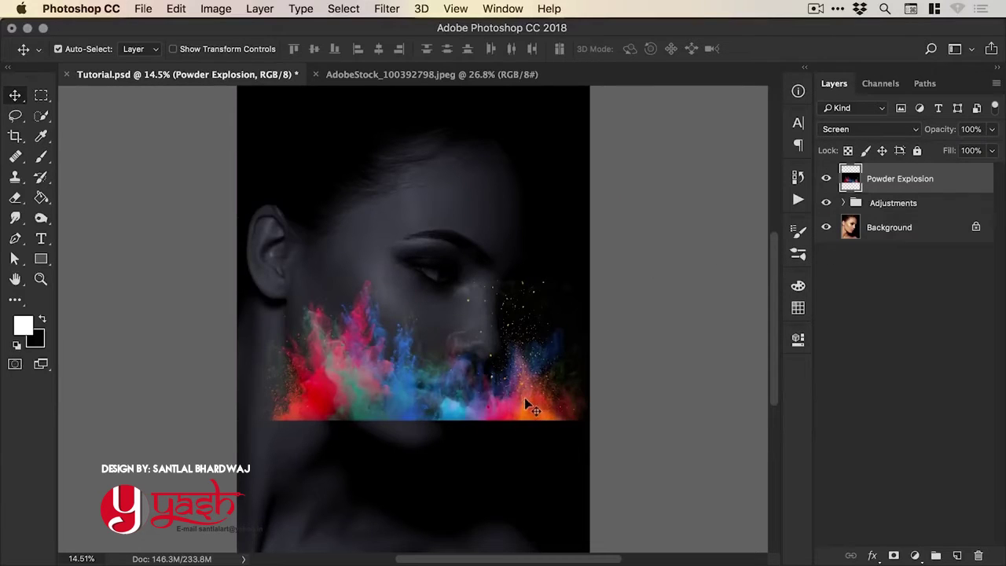
# Move the Powder Explosion layer up over the eyes and rotate it to about -64.6° with Free Transform
pyautogui.moveTo(526, 402); pyautogui.dragTo(527, 328)
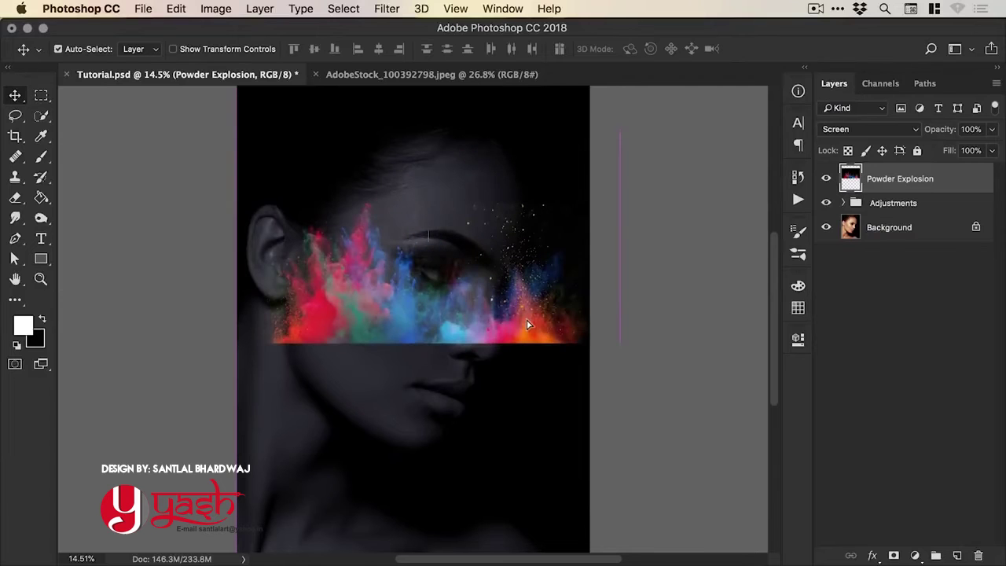
pyautogui.click(176, 9)
pyautogui.click(214, 343)
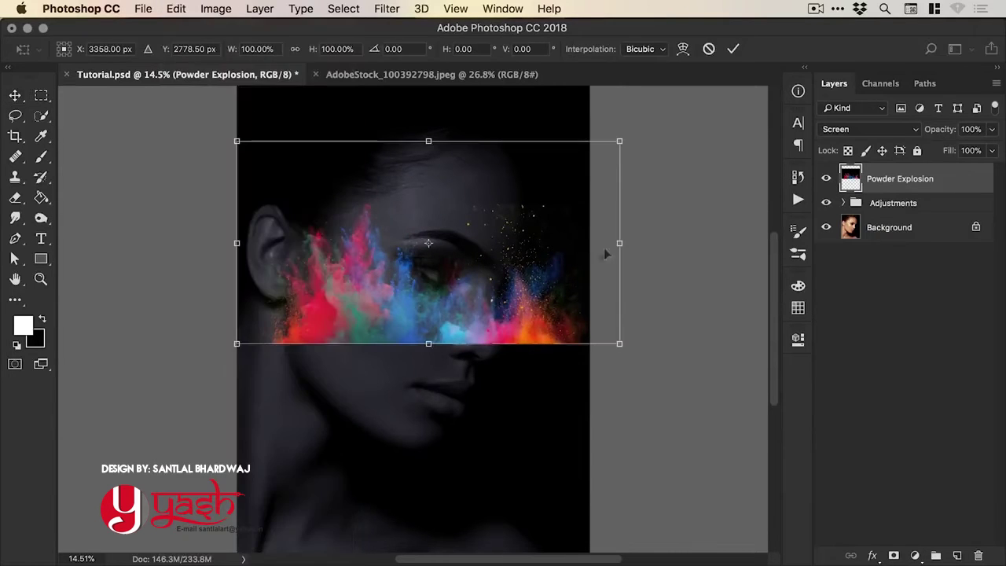
pyautogui.moveTo(660, 265); pyautogui.dragTo(548, 43)
pyautogui.moveTo(489, 227)
pyautogui.mouseDown()
pyautogui.moveTo(413, 263)
pyautogui.moveTo(455, 256)
pyautogui.moveTo(484, 268)
pyautogui.moveTo(498, 245)
pyautogui.mouseUp()
# Flip the powder layer horizontally and rotate it to about -80.3° so the colors burst inward from the front of the face
pyautogui.click(176, 9)
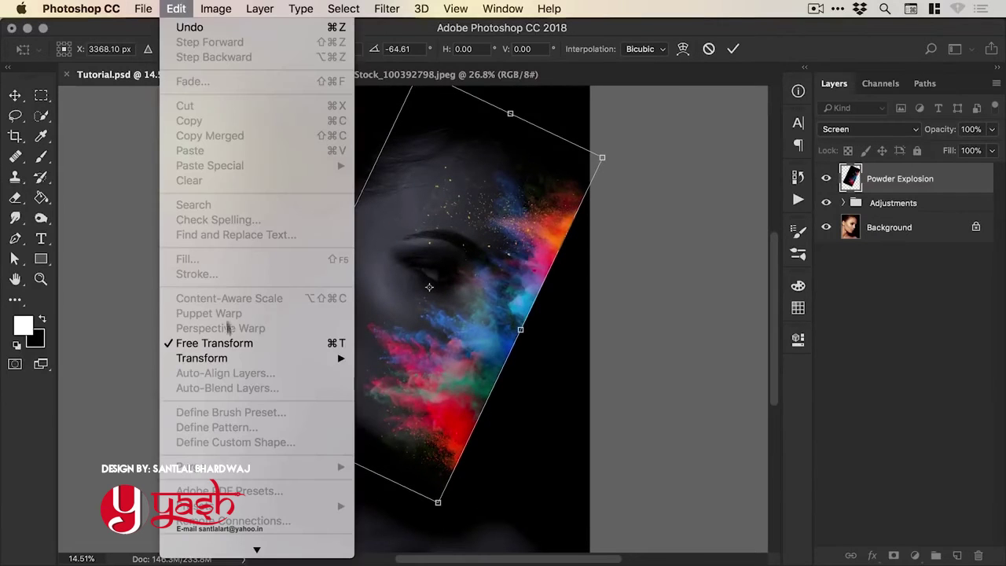
pyautogui.moveTo(220, 361)
pyautogui.click(393, 532)
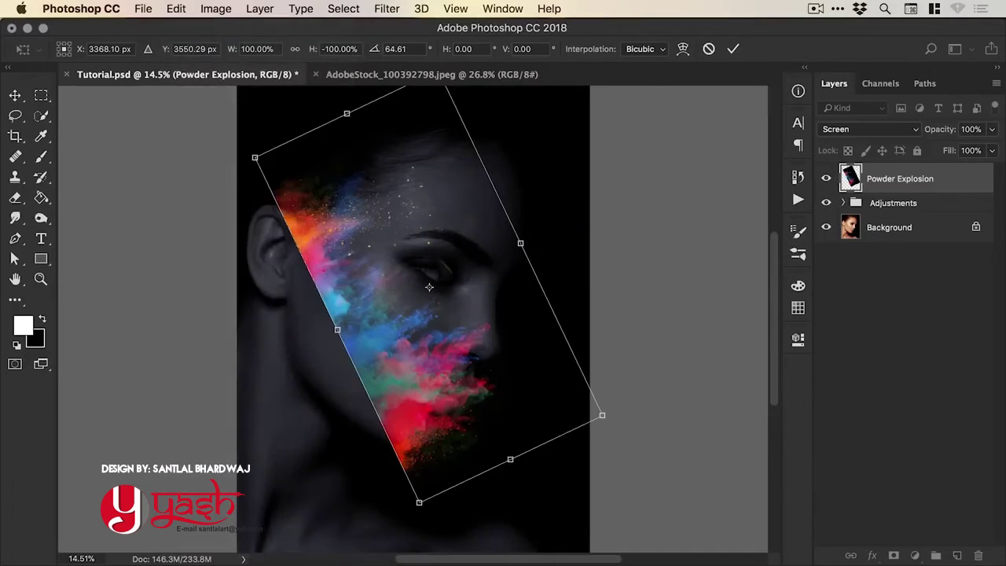
pyautogui.moveTo(588, 197); pyautogui.dragTo(326, 269)
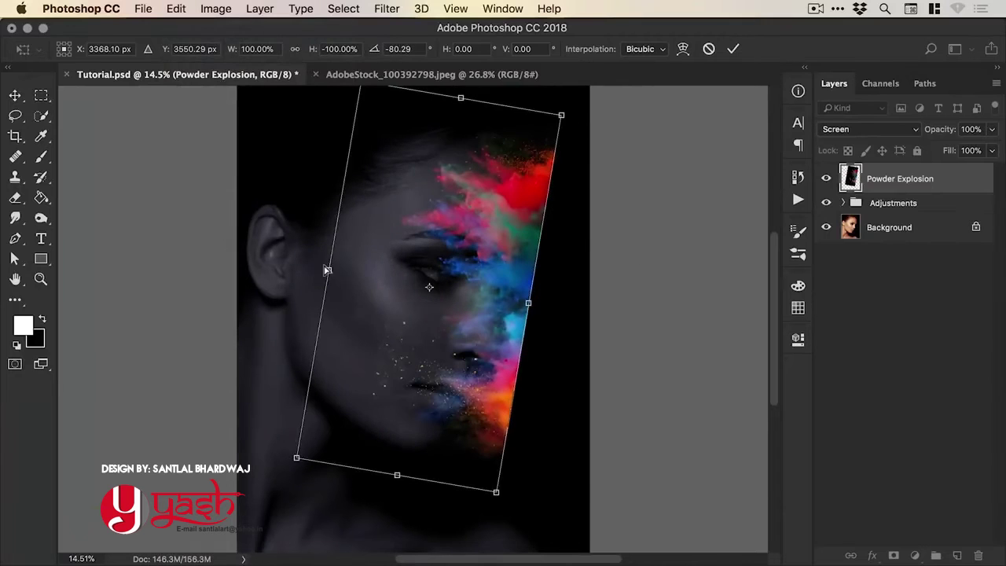
# Scale the powder to about 146%, rotate it to about -63.8° and place it diagonally across the front of the face
pyautogui.press('super+minus')
pyautogui.moveTo(543, 142); pyautogui.dragTo(628, 107)
pyautogui.moveTo(546, 210); pyautogui.dragTo(494, 268)
pyautogui.moveTo(603, 273); pyautogui.dragTo(608, 294)
pyautogui.moveTo(503, 268)
pyautogui.mouseDown()
pyautogui.moveTo(568, 303)
pyautogui.moveTo(513, 280)
pyautogui.moveTo(501, 265)
pyautogui.moveTo(515, 256)
pyautogui.mouseUp()
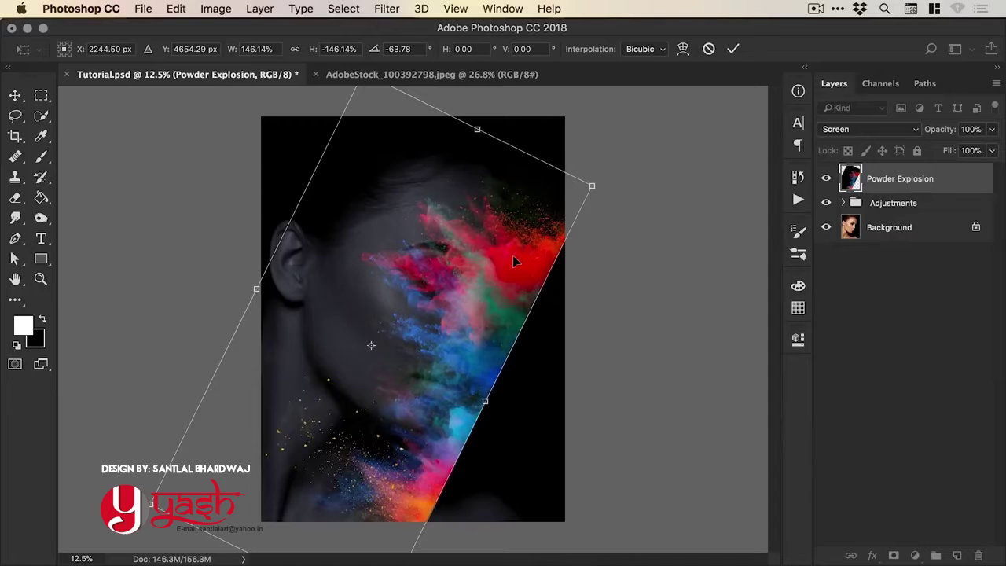
pyautogui.press('Return')
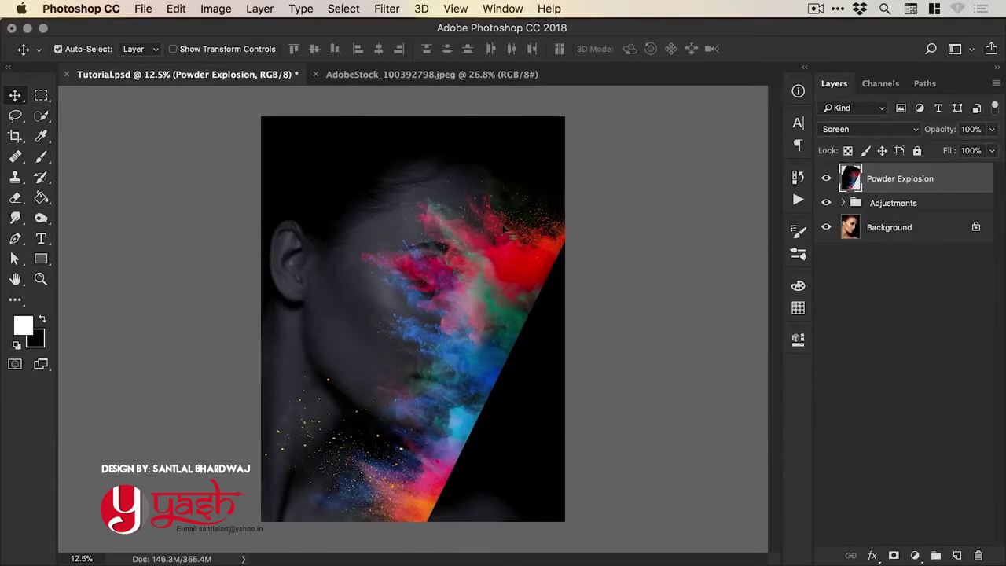
# Open the Powder Explosion layer's Blending Options and move the dialog clear of the face
pyautogui.press('z')
pyautogui.click(449, 304)
pyautogui.press('v')
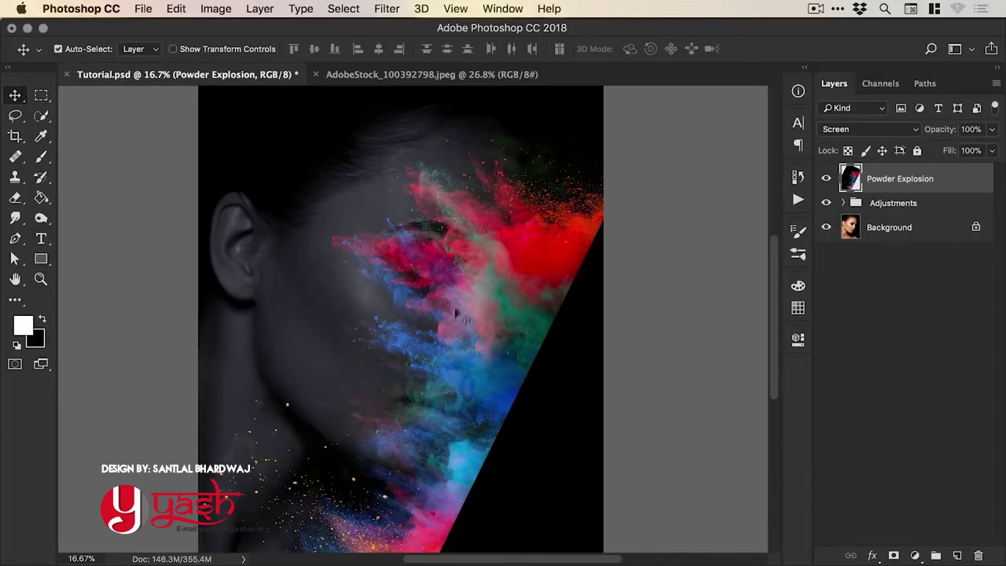
pyautogui.rightClick(896, 178)
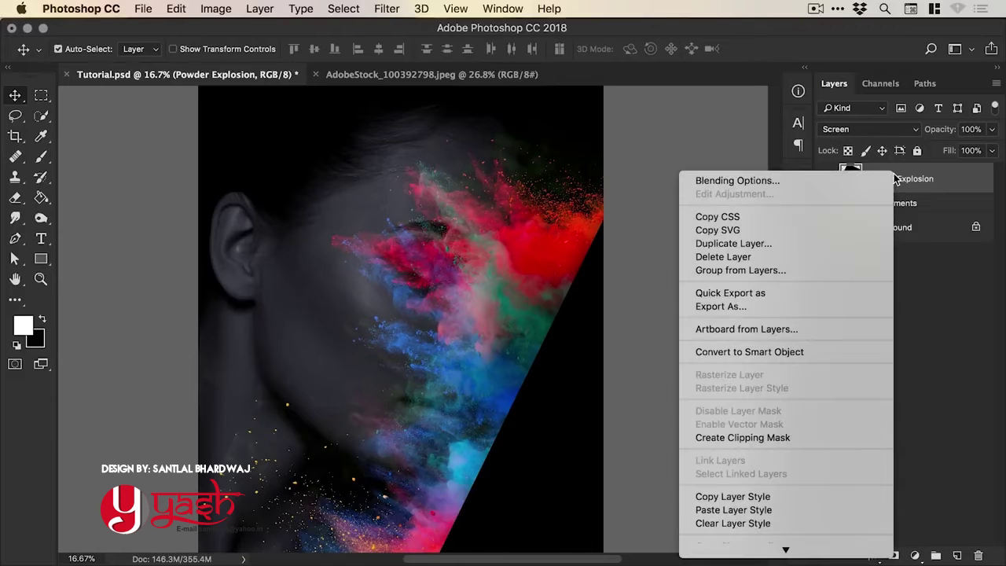
pyautogui.click(783, 181)
pyautogui.moveTo(520, 94); pyautogui.dragTo(843, 138)
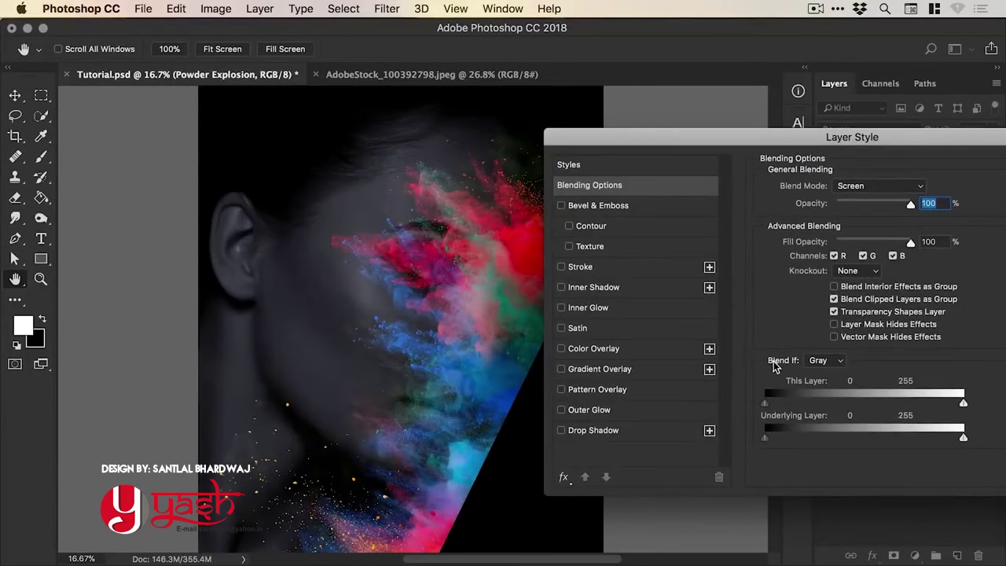
# Split the Underlying Layer's black slider under Blend If Gray and set its range to 0 / 26
pyautogui.moveTo(767, 442)
pyautogui.mouseDown()
pyautogui.moveTo(836, 441)
pyautogui.moveTo(766, 440)
pyautogui.mouseUp()
pyautogui.moveTo(963, 442)
pyautogui.mouseDown()
pyautogui.moveTo(821, 440)
pyautogui.moveTo(981, 437)
pyautogui.mouseUp()
pyautogui.moveTo(766, 440)
pyautogui.mouseDown()
pyautogui.moveTo(831, 442)
pyautogui.moveTo(763, 442)
pyautogui.mouseUp()
pyautogui.moveTo(769, 444); pyautogui.dragTo(805, 444)
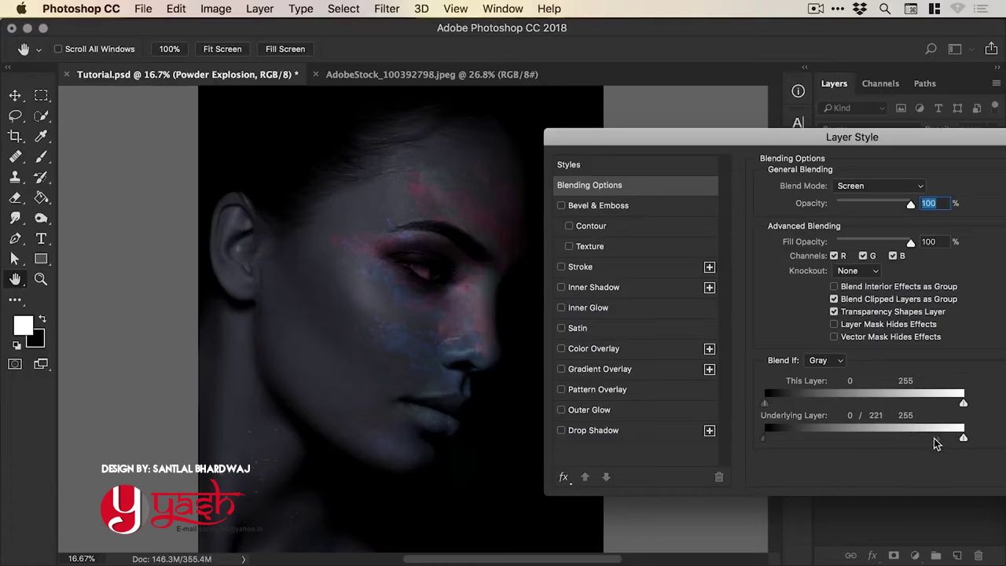
pyautogui.moveTo(936, 443); pyautogui.dragTo(788, 438)
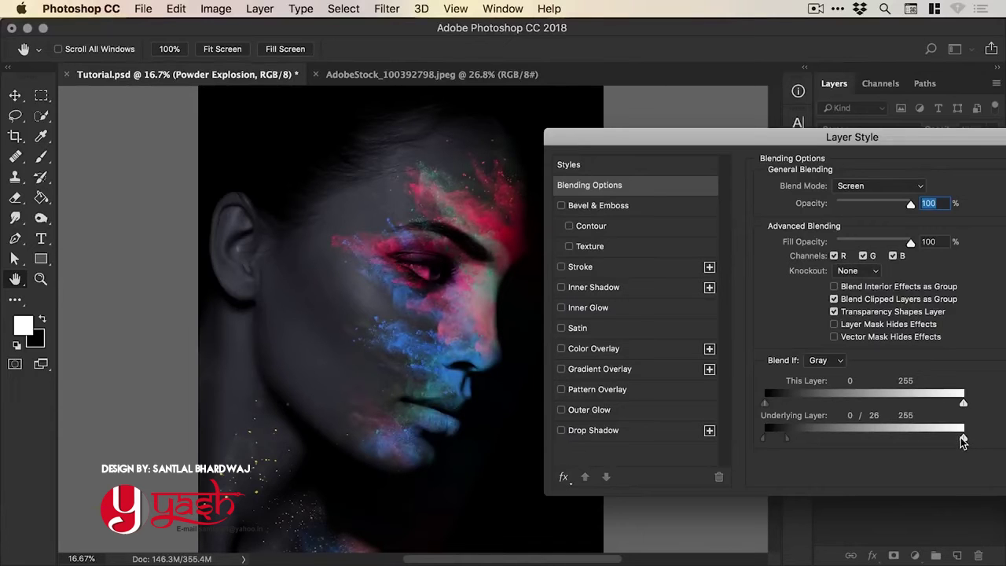
# Set the split black range of the Underlying Layer under Blend If to 0 / 68, checking the powder on the face
pyautogui.moveTo(963, 442)
pyautogui.mouseDown()
pyautogui.moveTo(774, 431)
pyautogui.moveTo(967, 443)
pyautogui.mouseUp()
pyautogui.press('super+plus')
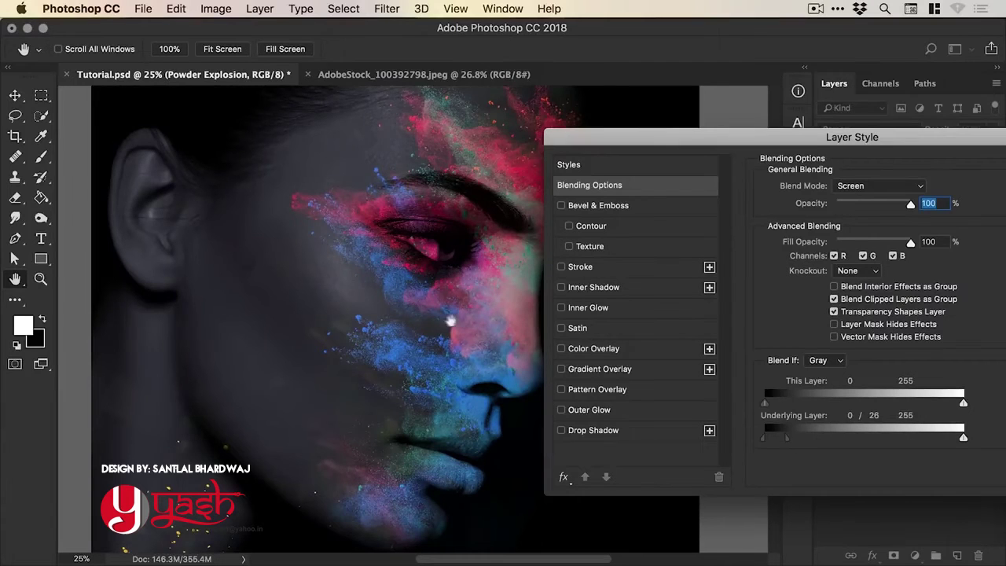
pyautogui.moveTo(450, 320); pyautogui.dragTo(446, 289)
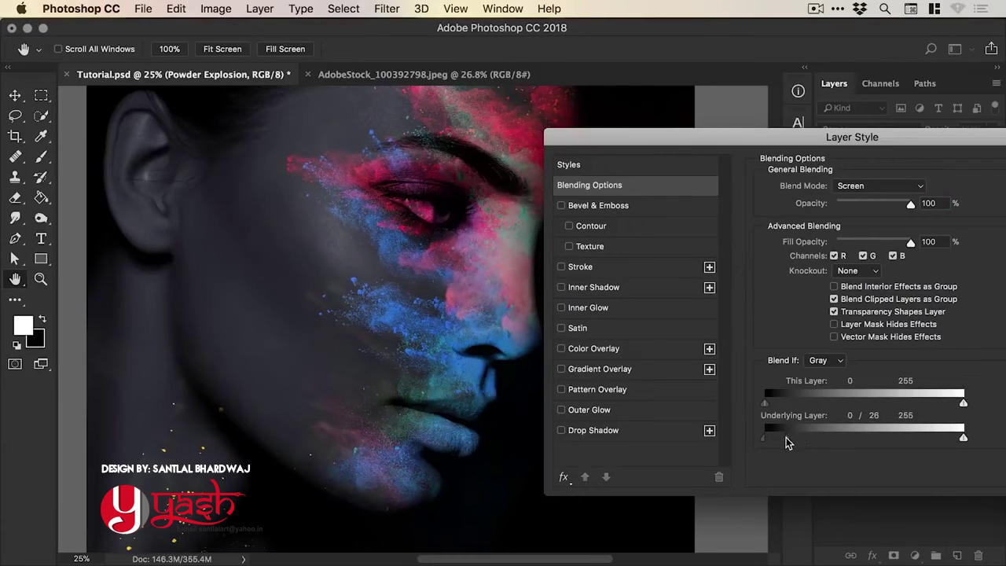
pyautogui.moveTo(789, 443); pyautogui.dragTo(875, 443)
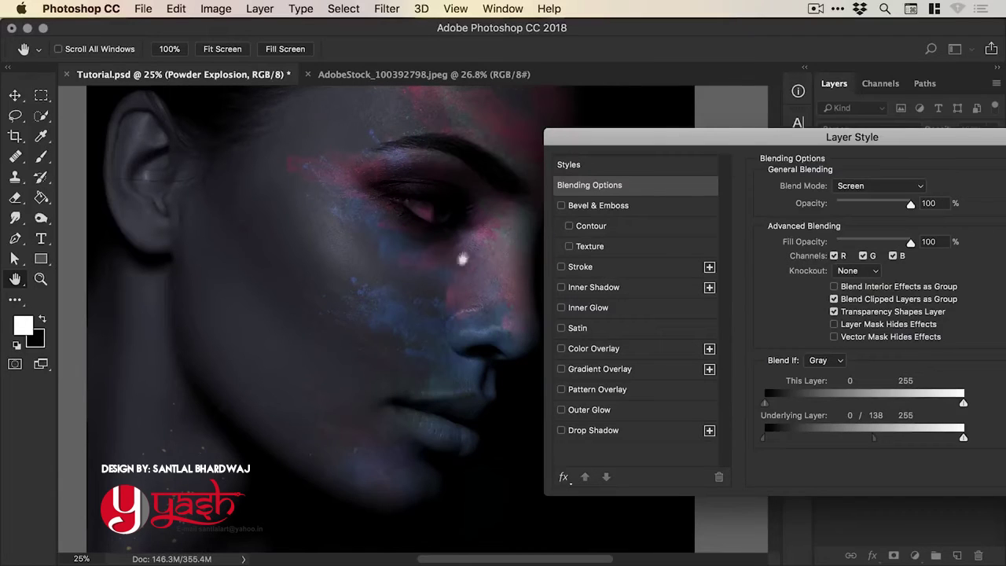
pyautogui.moveTo(875, 444); pyautogui.dragTo(807, 442)
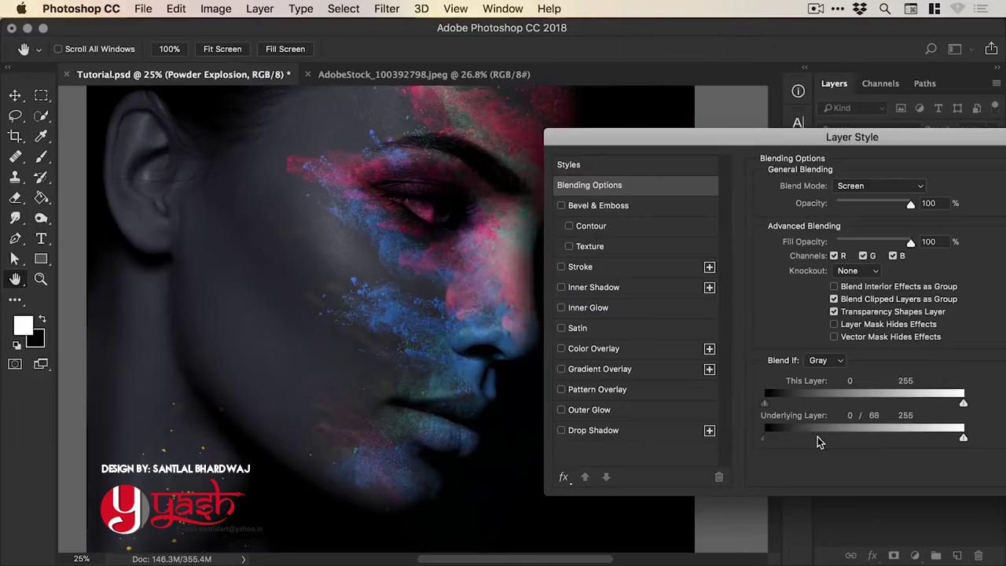
# Move the Layer Style dialog below the face, compare the blend with the preview off and on, and apply the settings
pyautogui.moveTo(794, 139); pyautogui.dragTo(318, 464)
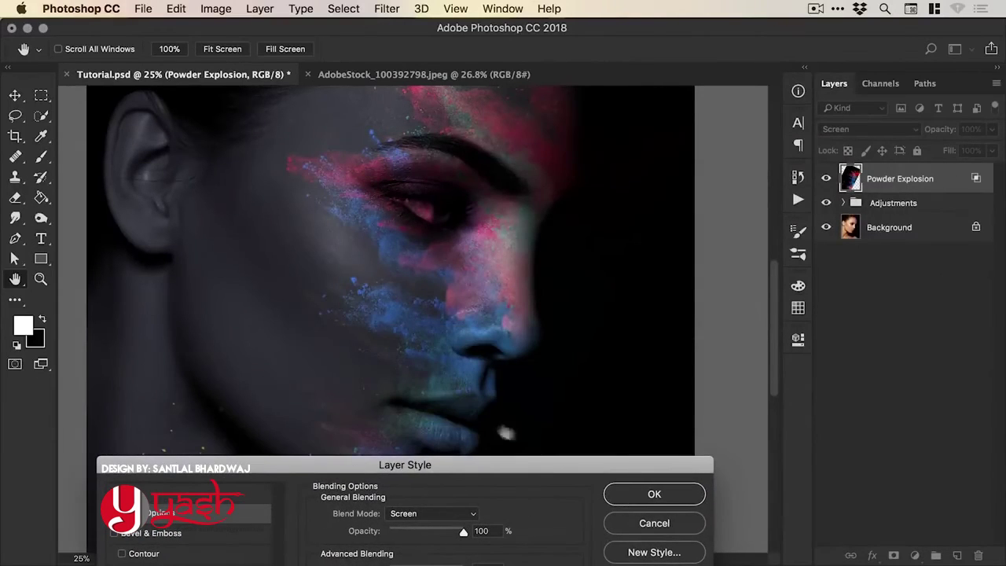
pyautogui.moveTo(479, 464); pyautogui.dragTo(470, 457)
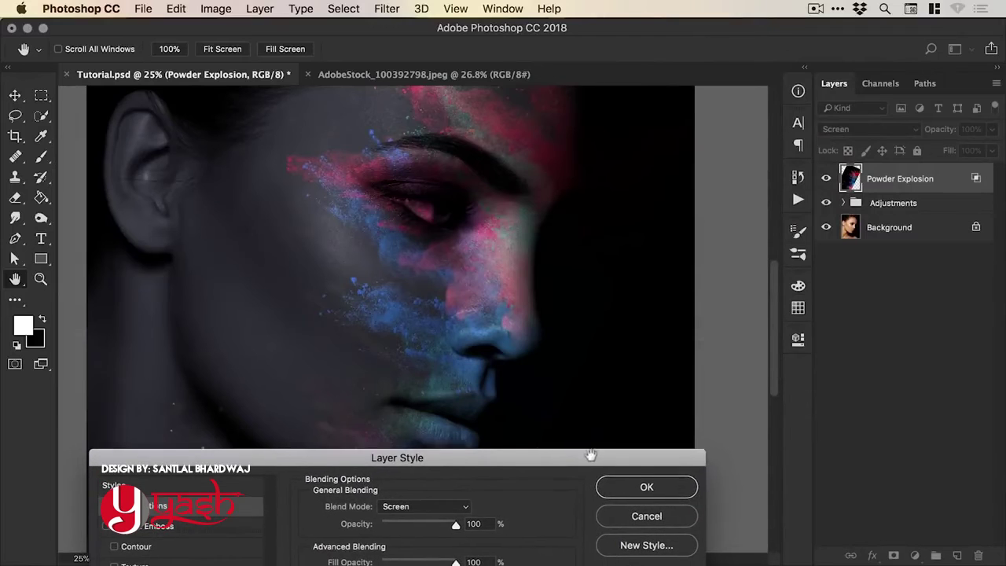
pyautogui.moveTo(590, 455); pyautogui.dragTo(592, 423)
pyautogui.click(627, 541)
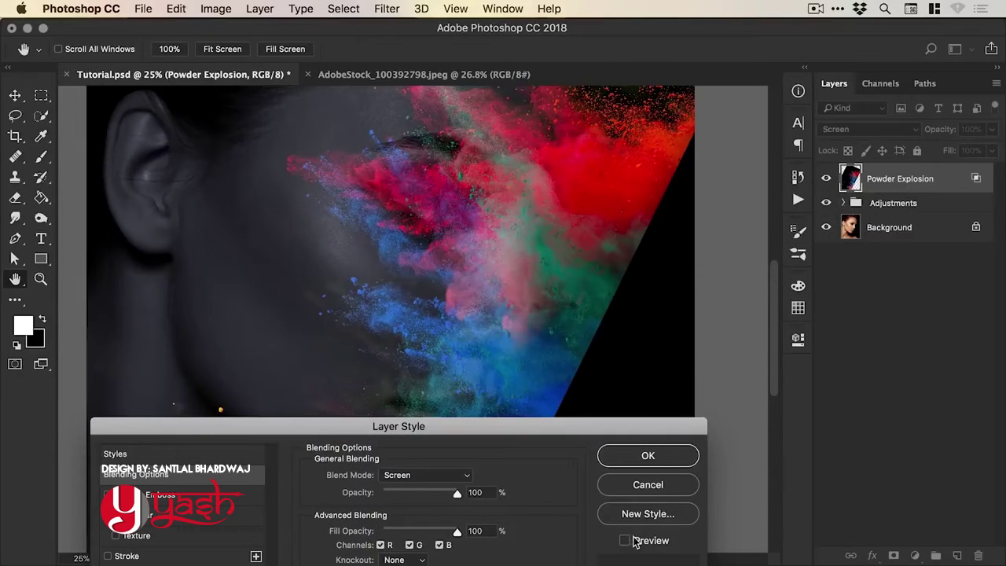
pyautogui.click(637, 545)
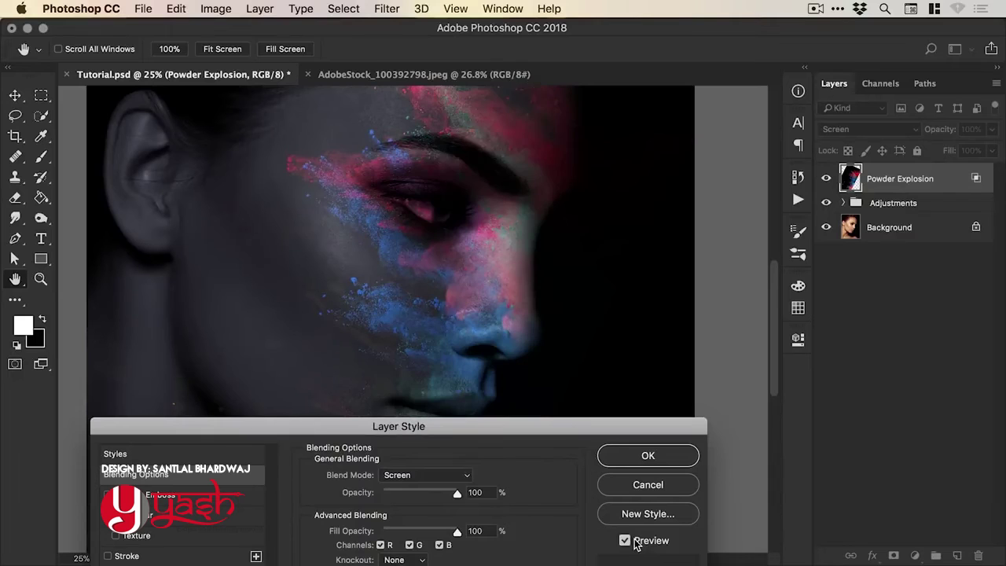
pyautogui.click(648, 457)
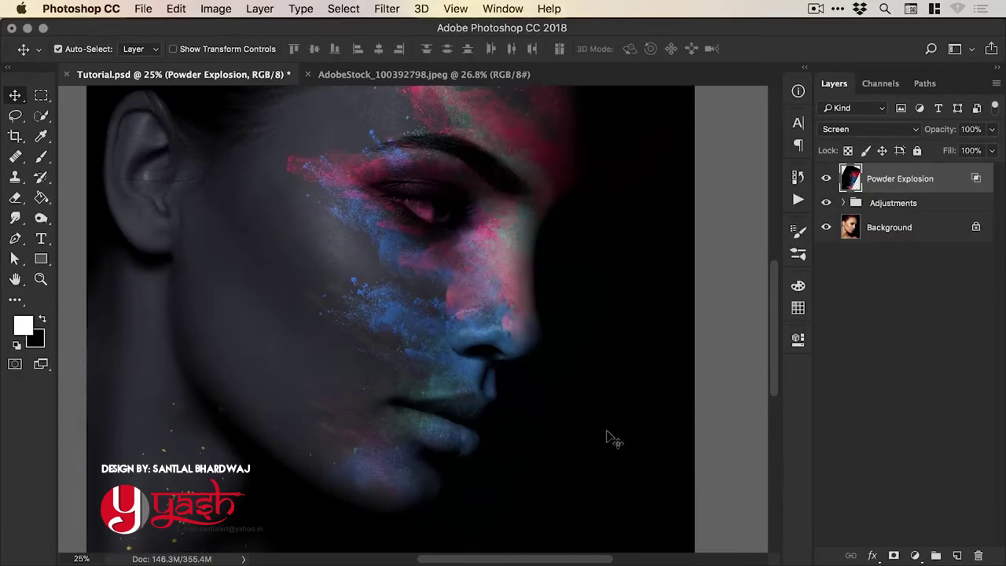
# Save the Tutorial.psd document with the blended powder layer
pyautogui.press('super+0')
pyautogui.press('super+s')
pyautogui.press('super')
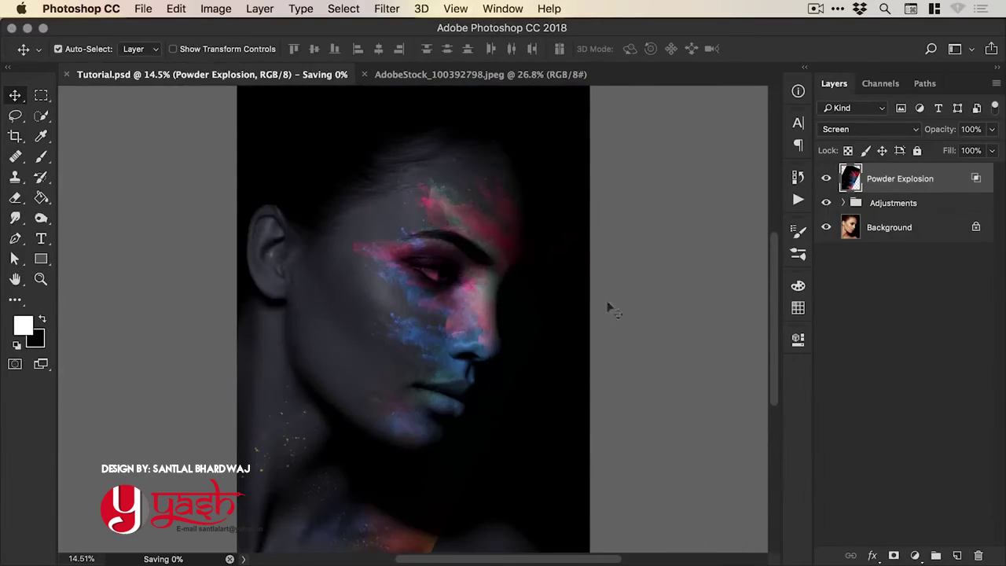
# Add a layer mask to Powder Explosion and paint black with a 700 px soft brush over the powder on the neck and chest
pyautogui.click(894, 557)
pyautogui.press('x')
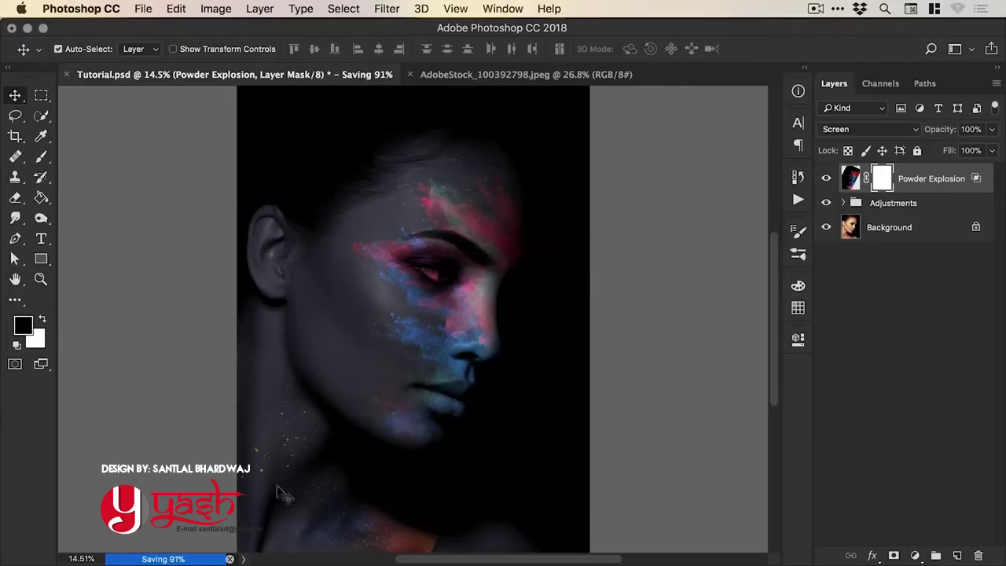
pyautogui.press('z')
pyautogui.click(296, 490)
pyautogui.moveTo(294, 479); pyautogui.dragTo(309, 374)
pyautogui.press('b')
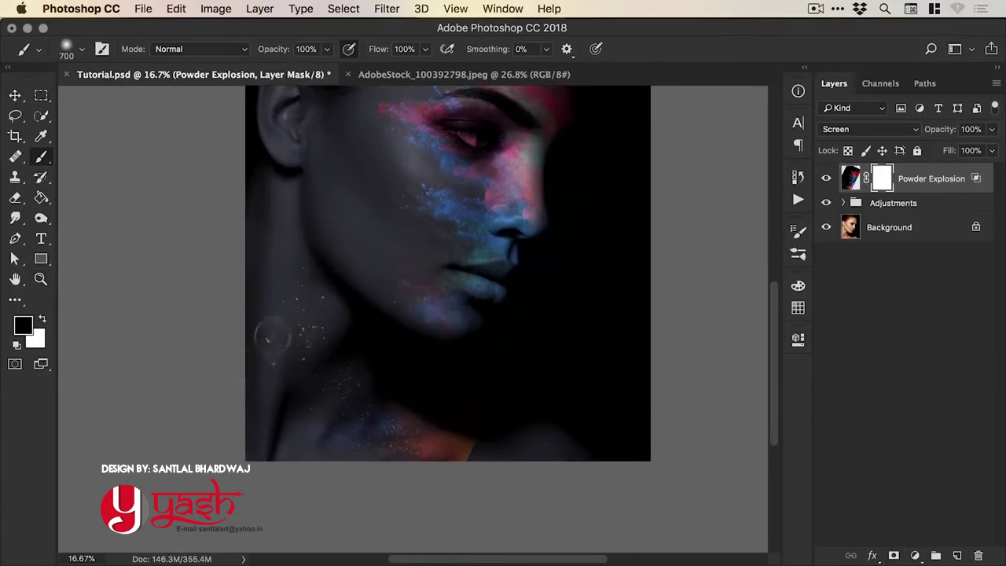
pyautogui.moveTo(273, 336)
pyautogui.mouseDown()
pyautogui.moveTo(303, 264)
pyautogui.moveTo(304, 309)
pyautogui.moveTo(335, 271)
pyautogui.moveTo(283, 318)
pyautogui.moveTo(334, 328)
pyautogui.moveTo(342, 374)
pyautogui.moveTo(320, 428)
pyautogui.moveTo(495, 405)
pyautogui.mouseUp()
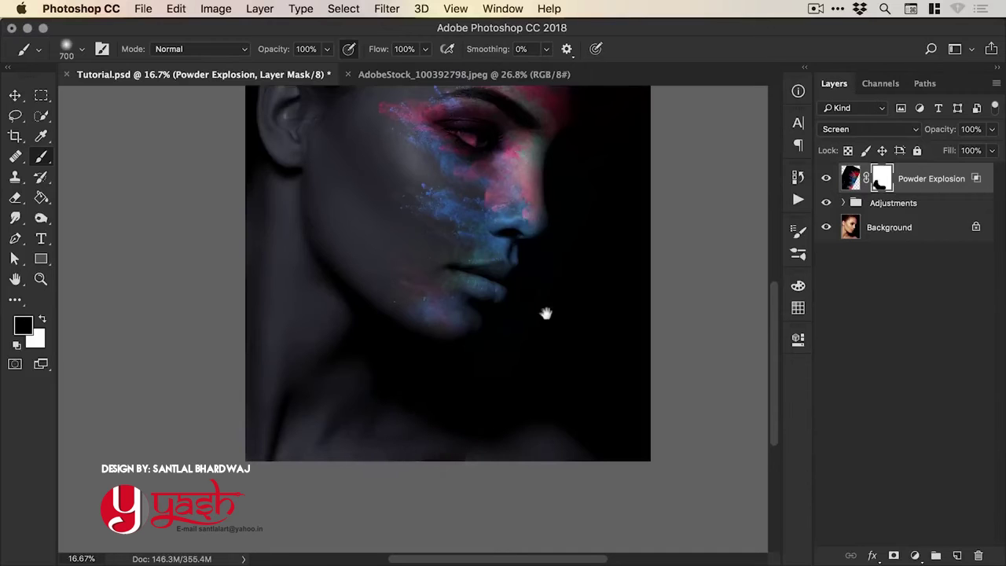
# Mask out stray powder on the dark background in front of the face profile, using black and a brush reduced to 200 px
pyautogui.press('z')
pyautogui.click(490, 359)
pyautogui.press('v')
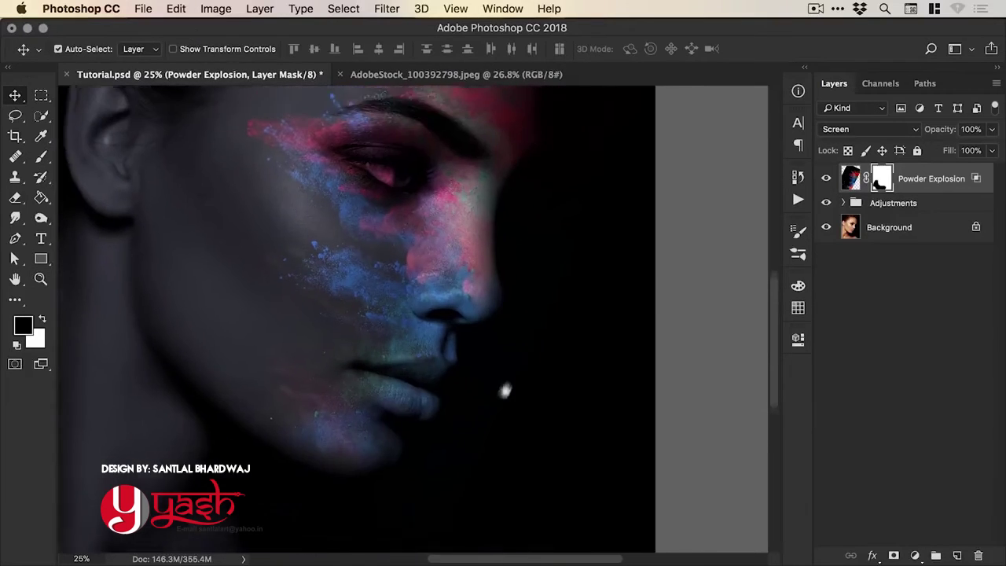
pyautogui.moveTo(505, 390); pyautogui.dragTo(481, 445)
pyautogui.press('b')
pyautogui.moveTo(563, 265); pyautogui.dragTo(526, 355)
pyautogui.moveTo(553, 228); pyautogui.dragTo(565, 185)
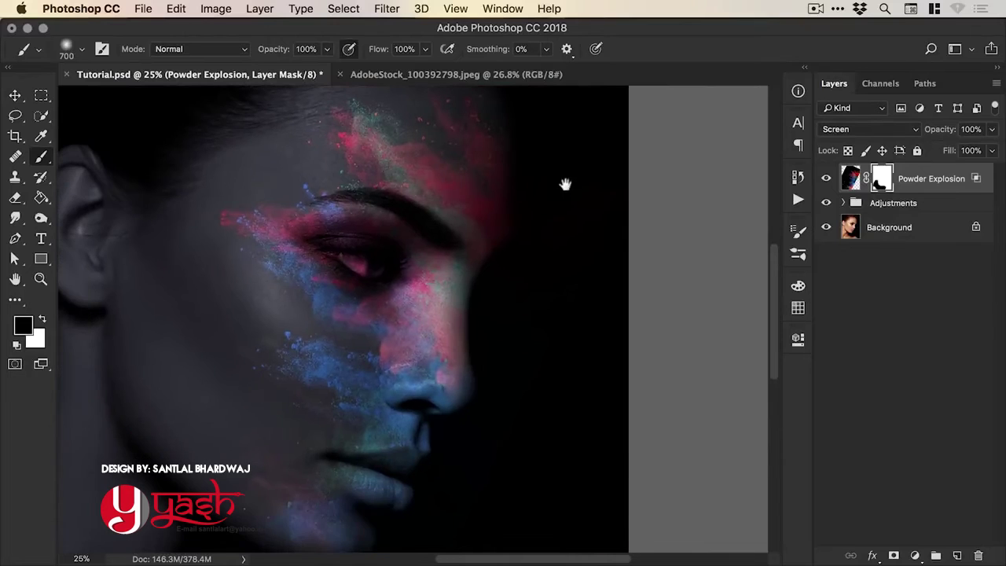
pyautogui.press('[')
pyautogui.press('[')
pyautogui.press('[')
pyautogui.press('[')
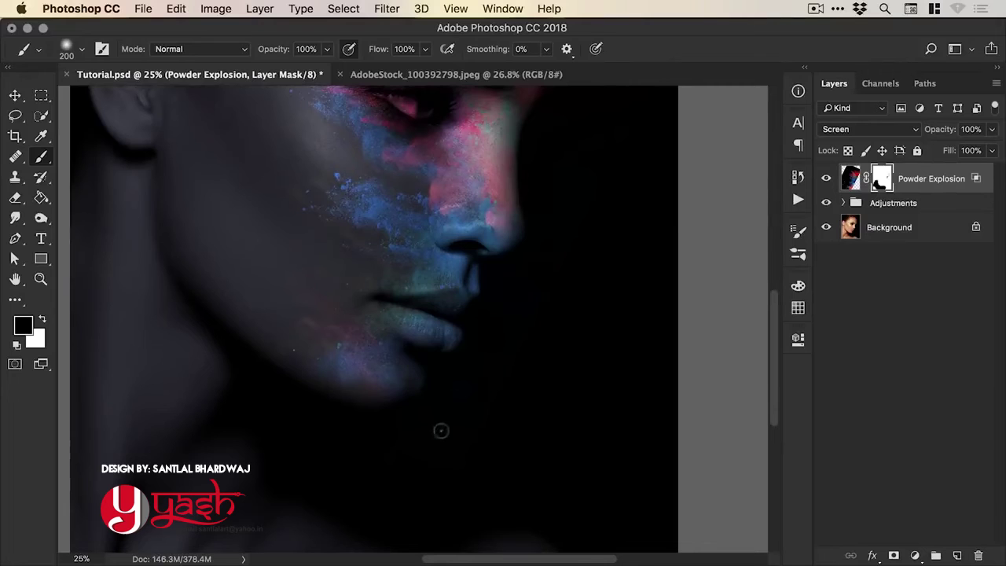
pyautogui.press('v')
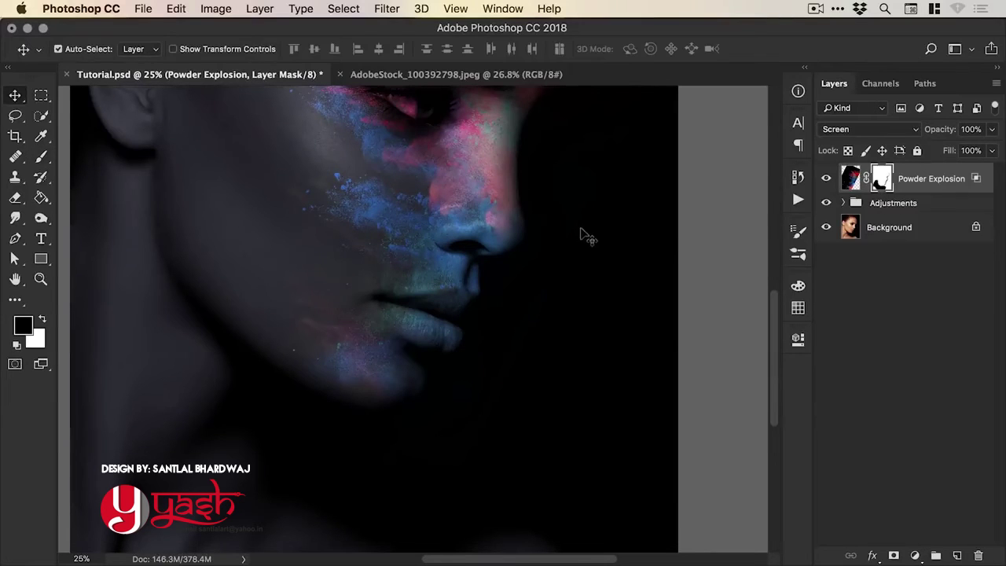
pyautogui.press('super')
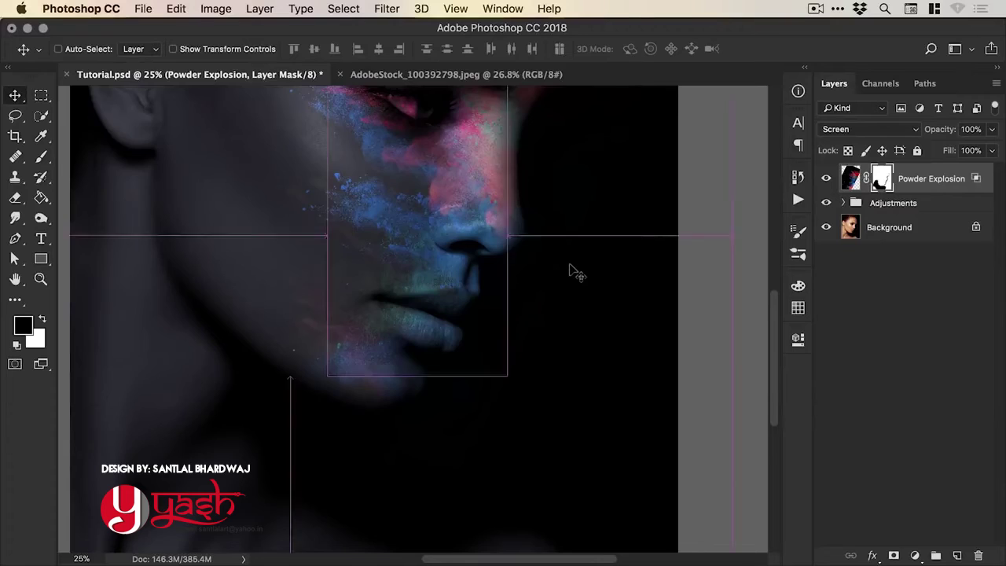
pyautogui.scroll(-3, 578, 273)
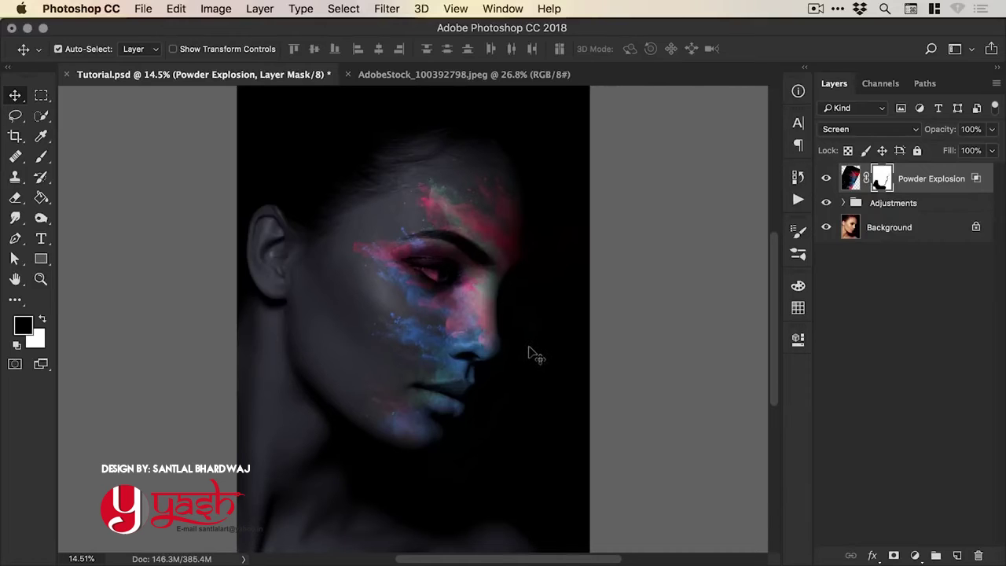
# Fade the pink powder over the white of the eye on the layer mask with a 200 px black brush at 33% opacity
pyautogui.press('z')
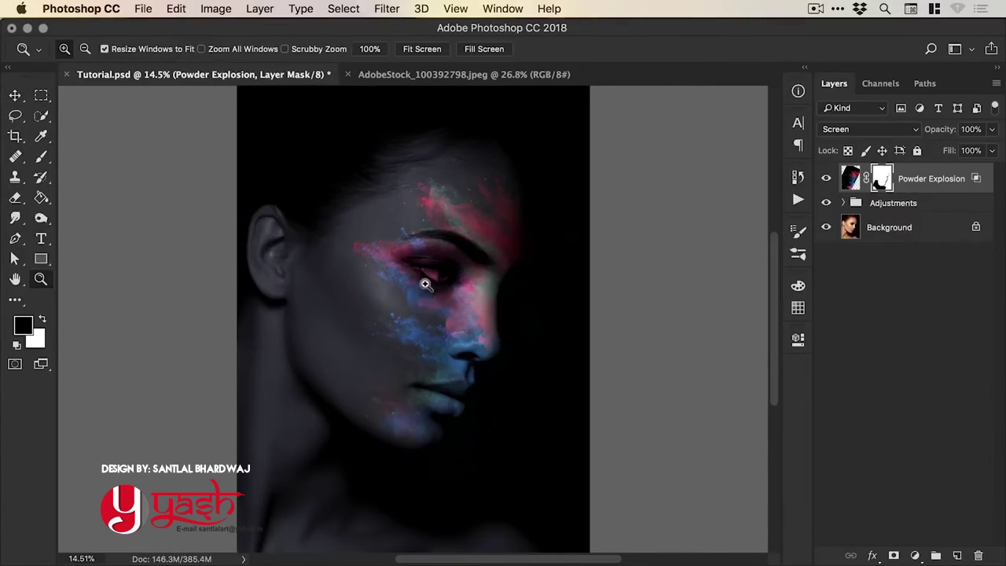
pyautogui.click(432, 268)
pyautogui.click(435, 271)
pyautogui.click(434, 275)
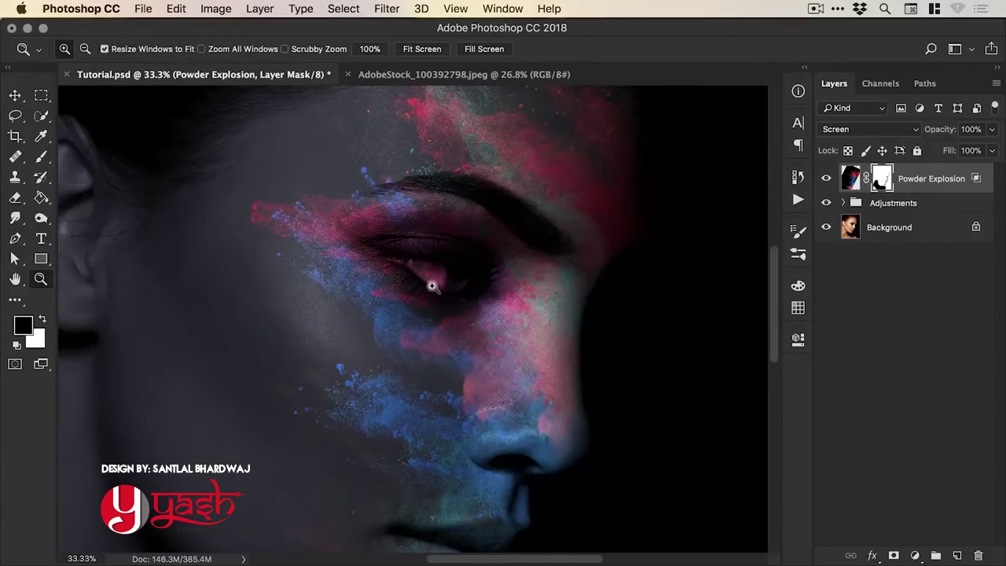
pyautogui.click(431, 280)
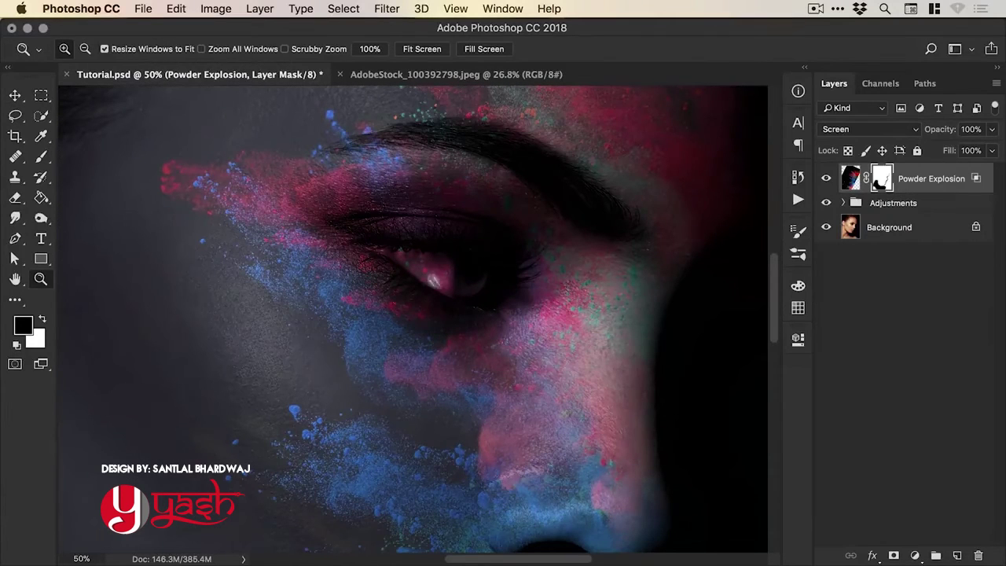
pyautogui.press('b')
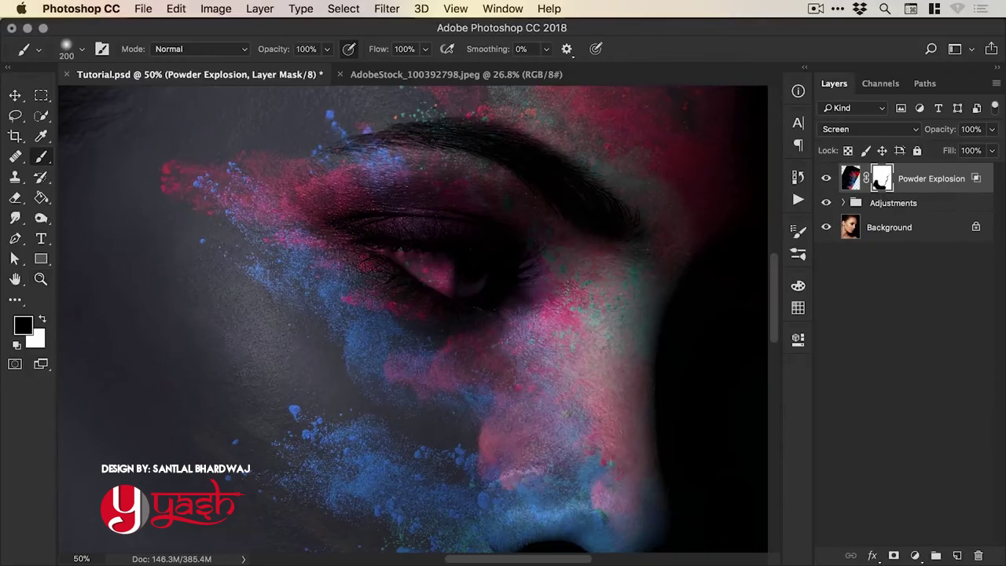
pyautogui.click(326, 51)
pyautogui.moveTo(279, 67); pyautogui.dragTo(278, 68)
pyautogui.moveTo(421, 267)
pyautogui.mouseDown()
pyautogui.moveTo(460, 270)
pyautogui.moveTo(382, 254)
pyautogui.moveTo(467, 274)
pyautogui.moveTo(437, 265)
pyautogui.moveTo(464, 263)
pyautogui.moveTo(374, 253)
pyautogui.moveTo(495, 257)
pyautogui.moveTo(440, 275)
pyautogui.moveTo(440, 263)
pyautogui.moveTo(467, 265)
pyautogui.moveTo(487, 250)
pyautogui.moveTo(417, 250)
pyautogui.moveTo(430, 261)
pyautogui.moveTo(425, 283)
pyautogui.moveTo(386, 250)
pyautogui.moveTo(468, 288)
pyautogui.mouseUp()
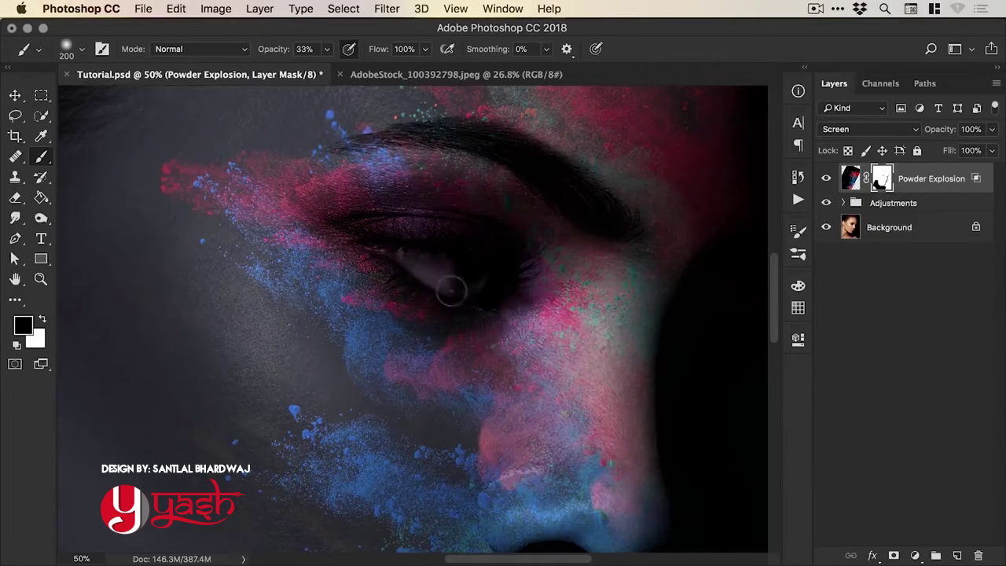
# Raise the brush opacity back up and switch to the Move tool
pyautogui.press('x')
pyautogui.press('x')
pyautogui.click(327, 49)
pyautogui.moveTo(327, 70); pyautogui.dragTo(397, 70)
pyautogui.click(13, 94)
pyautogui.press('super+minus')
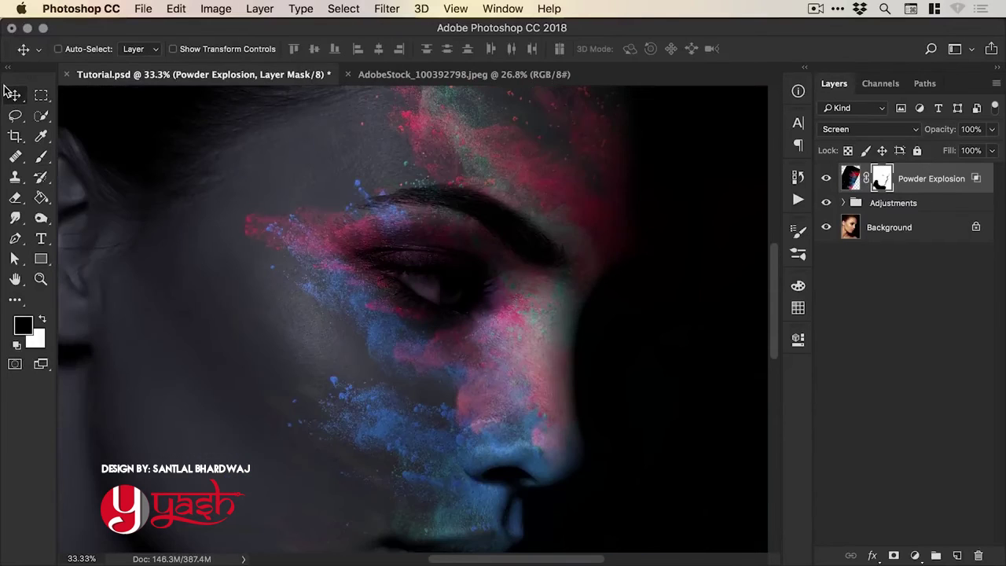
pyautogui.press('super+0')
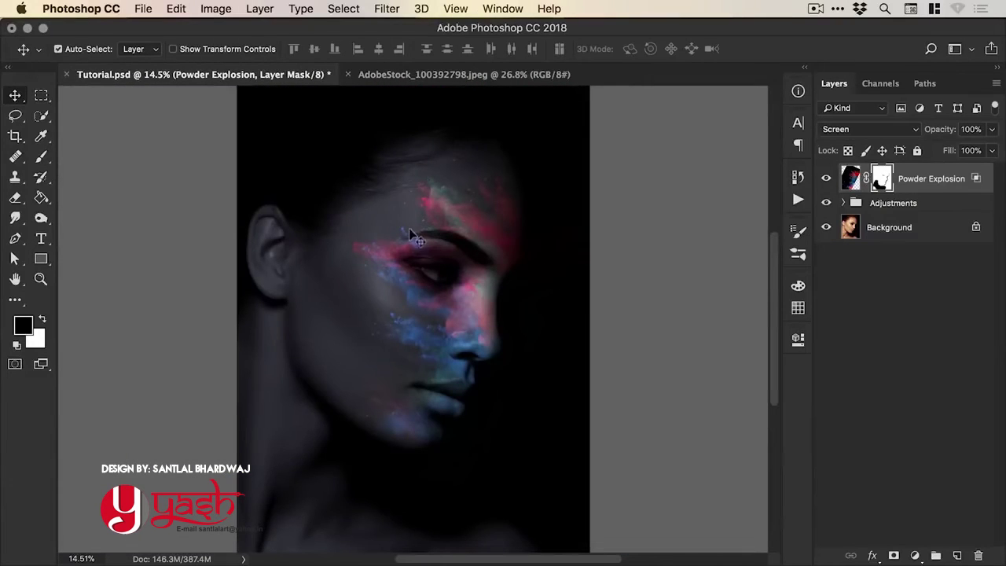
pyautogui.moveTo(474, 319); pyautogui.dragTo(447, 253)
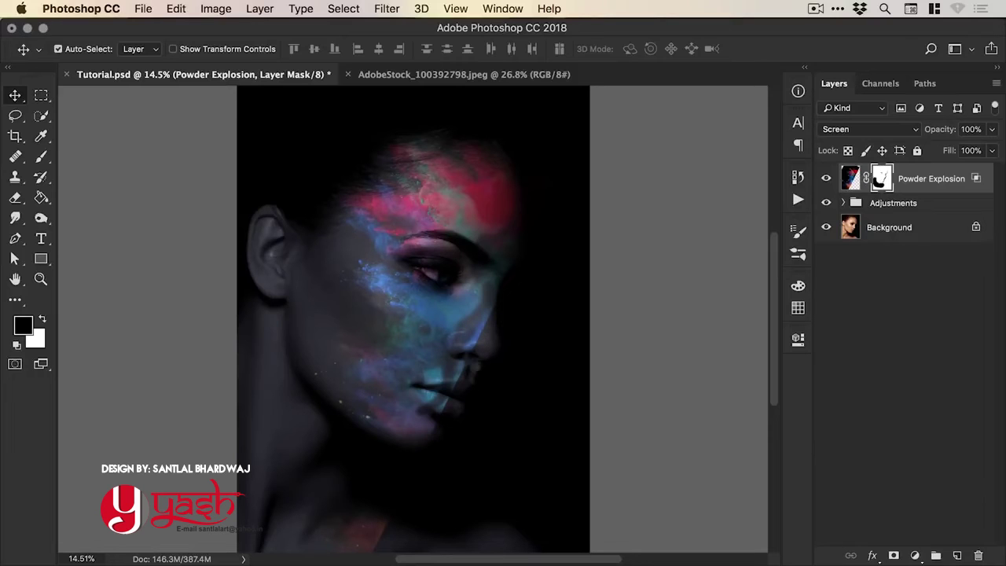
pyautogui.press('super')
pyautogui.press('super+z')
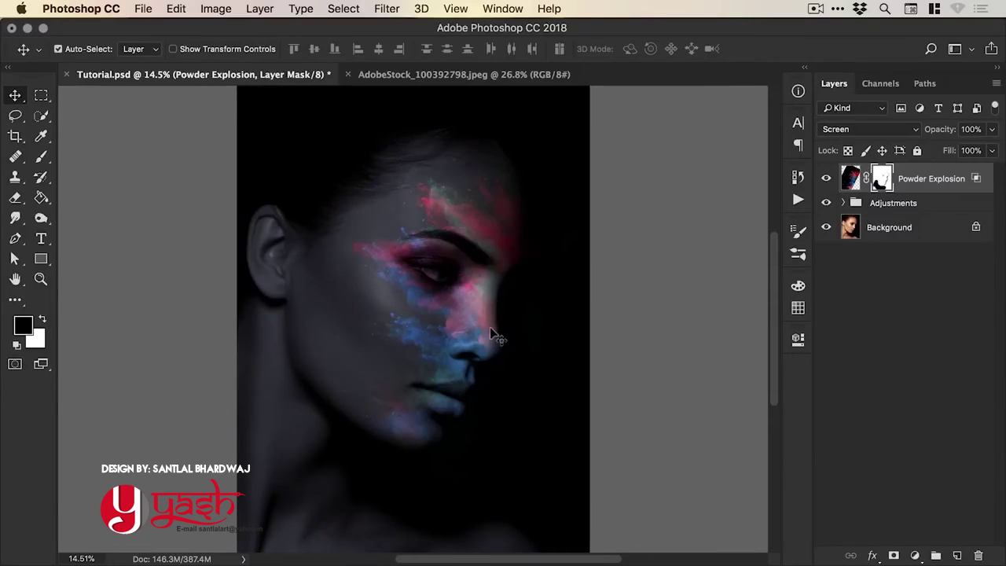
# Unlink the Powder Explosion mask, try shifting the powder image independently across the face, and link the mask again
pyautogui.click(851, 180)
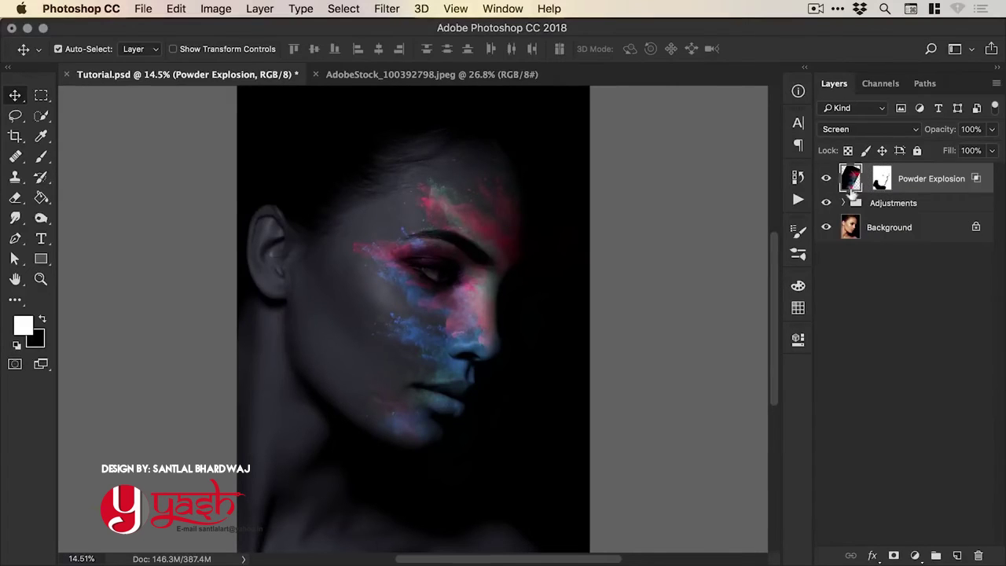
pyautogui.moveTo(464, 318); pyautogui.dragTo(477, 298)
pyautogui.click(865, 179)
# Darken the Exposure 1 adjustment in the Adjustments group with Exposure -2.52 and Gamma Correction 0.59, and close its properties
pyautogui.click(844, 203)
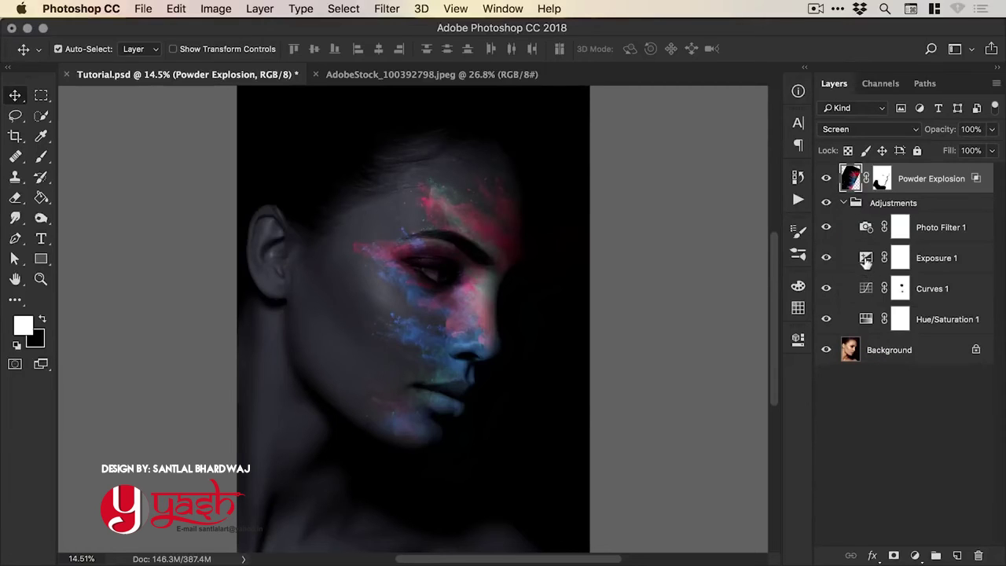
pyautogui.doubleClick(865, 260)
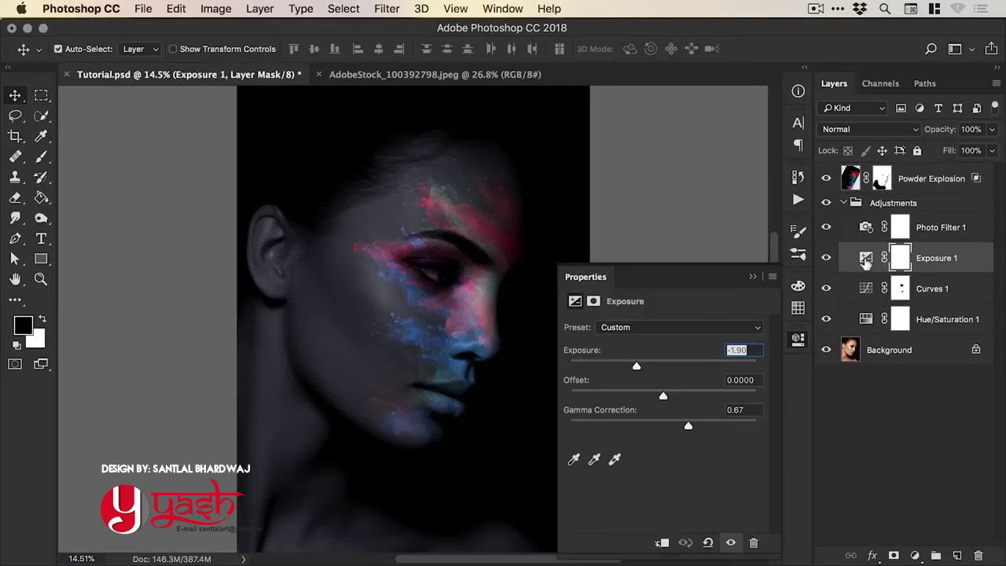
pyautogui.moveTo(634, 364); pyautogui.dragTo(618, 366)
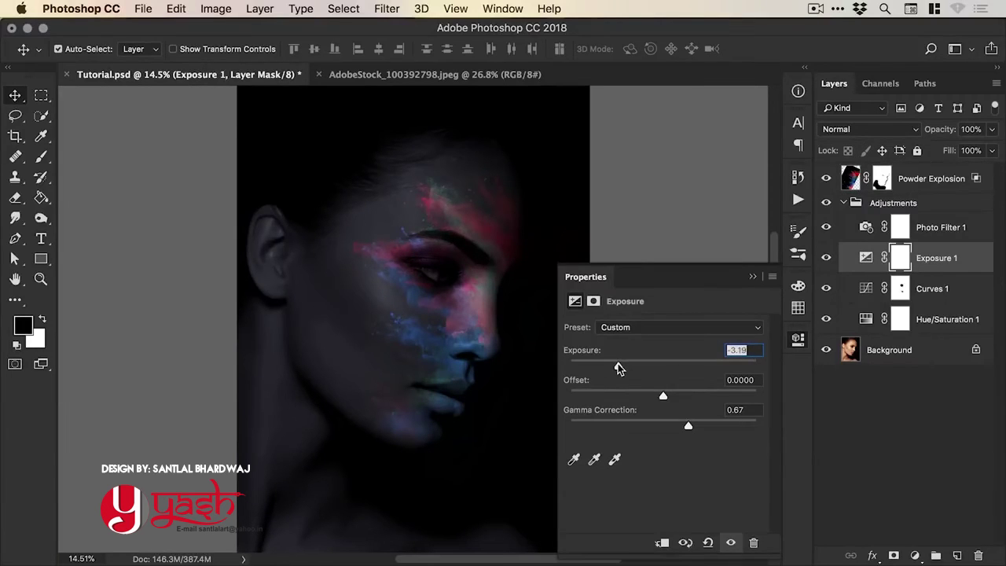
pyautogui.moveTo(688, 425)
pyautogui.mouseDown()
pyautogui.moveTo(706, 429)
pyautogui.moveTo(695, 425)
pyautogui.mouseUp()
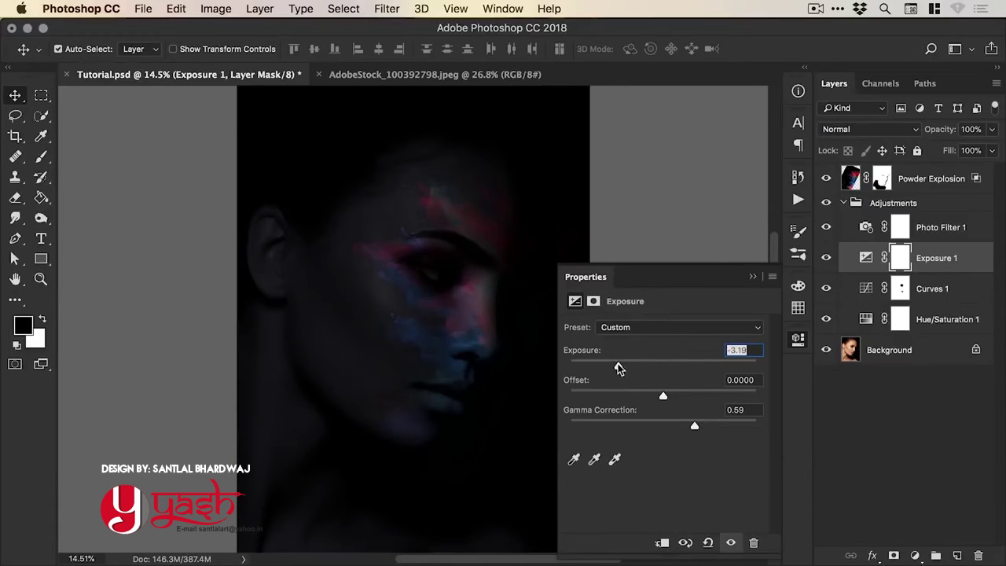
pyautogui.moveTo(621, 368); pyautogui.dragTo(629, 367)
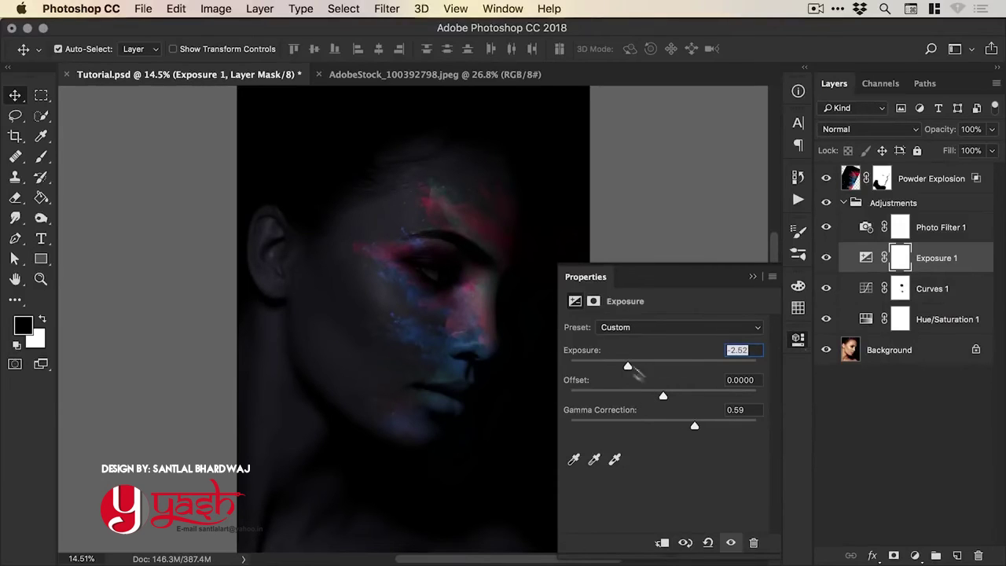
pyautogui.click(798, 341)
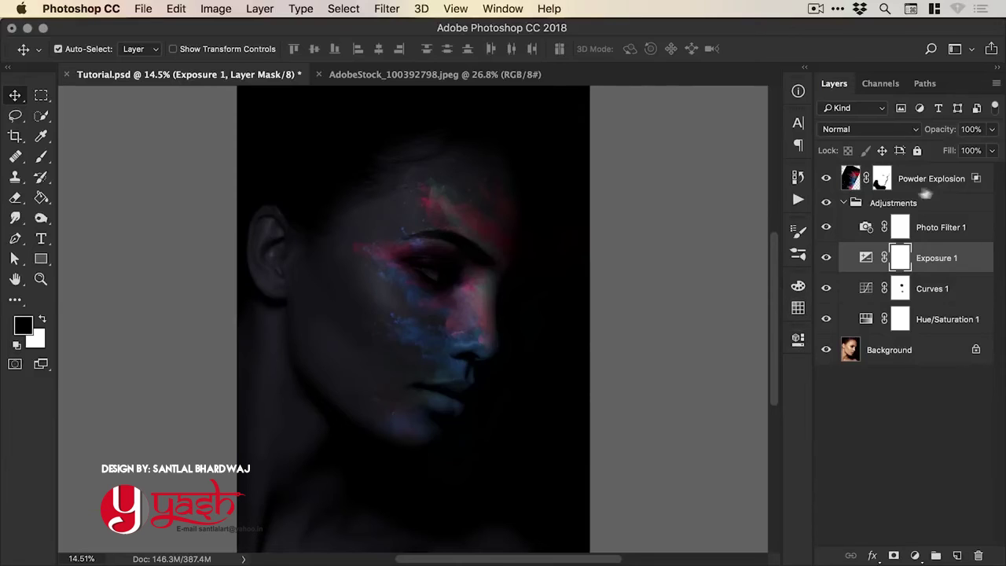
# In the Powder Explosion layer's blending options, set the split Underlying Layer shadow slider of Blend If to 0 / 41
pyautogui.click(843, 202)
pyautogui.click(904, 180)
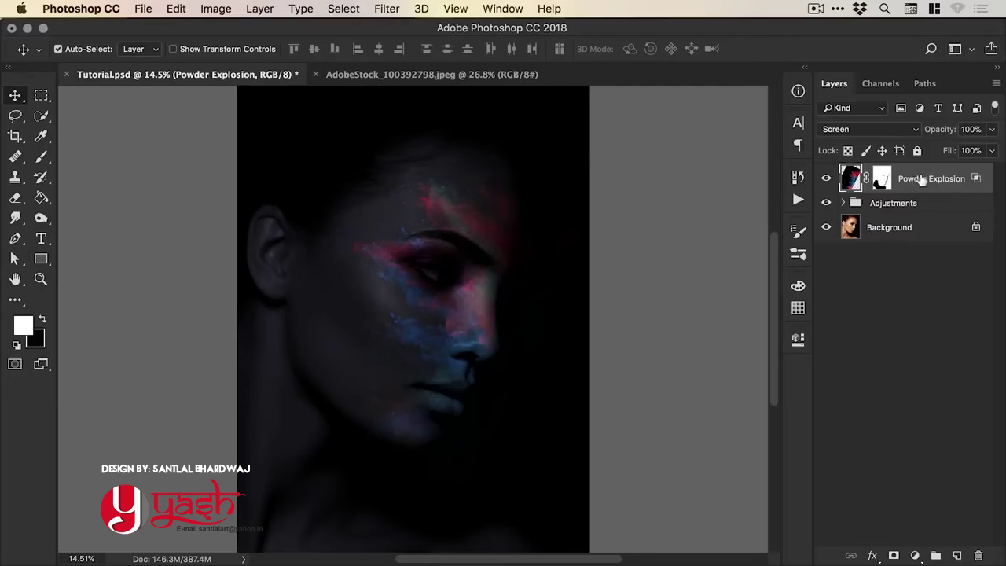
pyautogui.rightClick(921, 179)
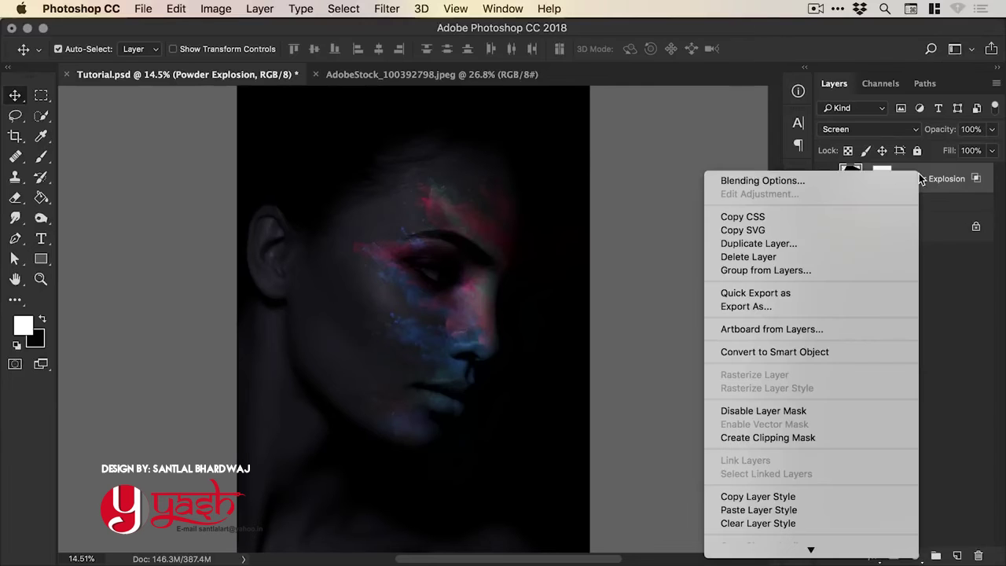
pyautogui.click(856, 180)
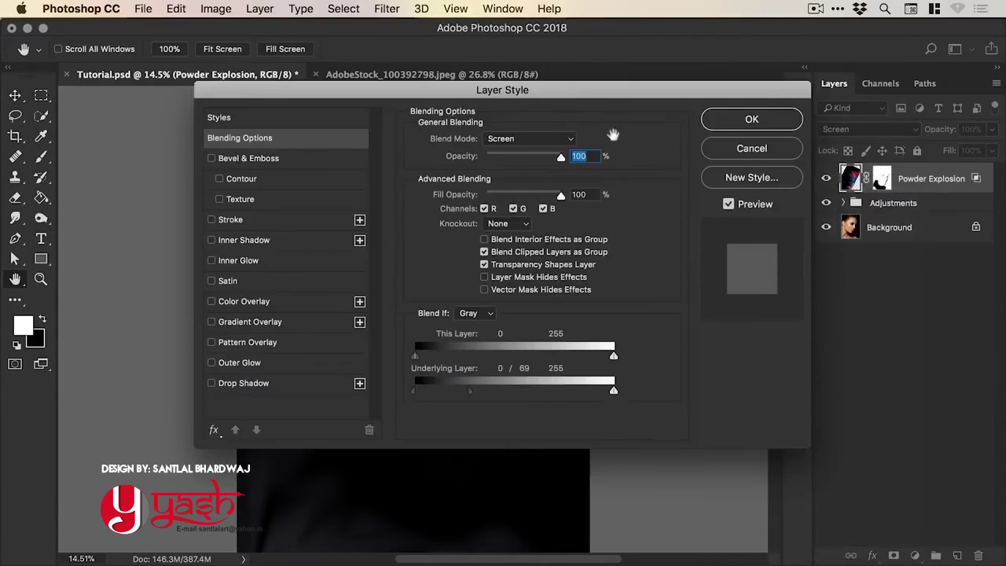
pyautogui.moveTo(551, 94); pyautogui.dragTo(886, 142)
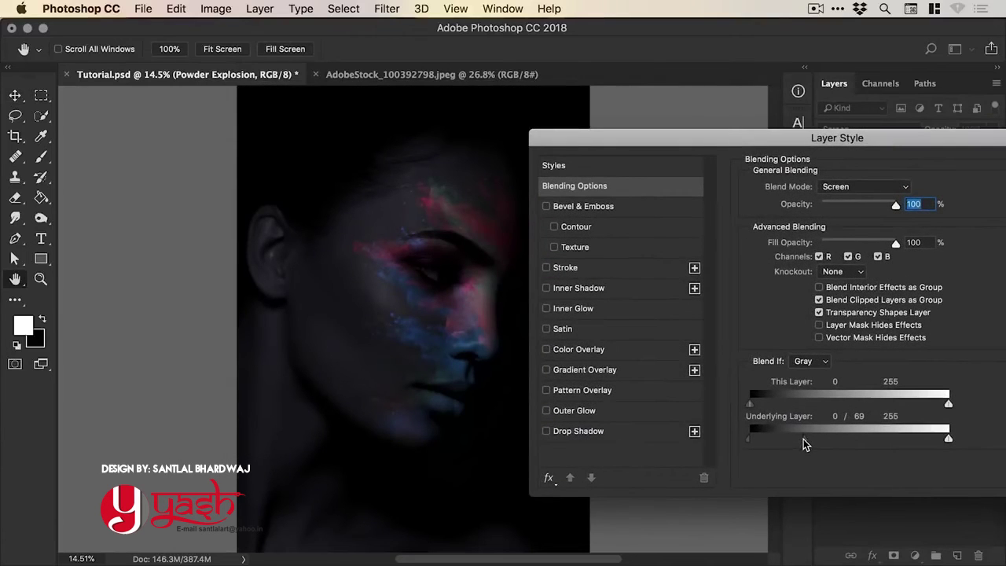
pyautogui.moveTo(812, 444); pyautogui.dragTo(779, 447)
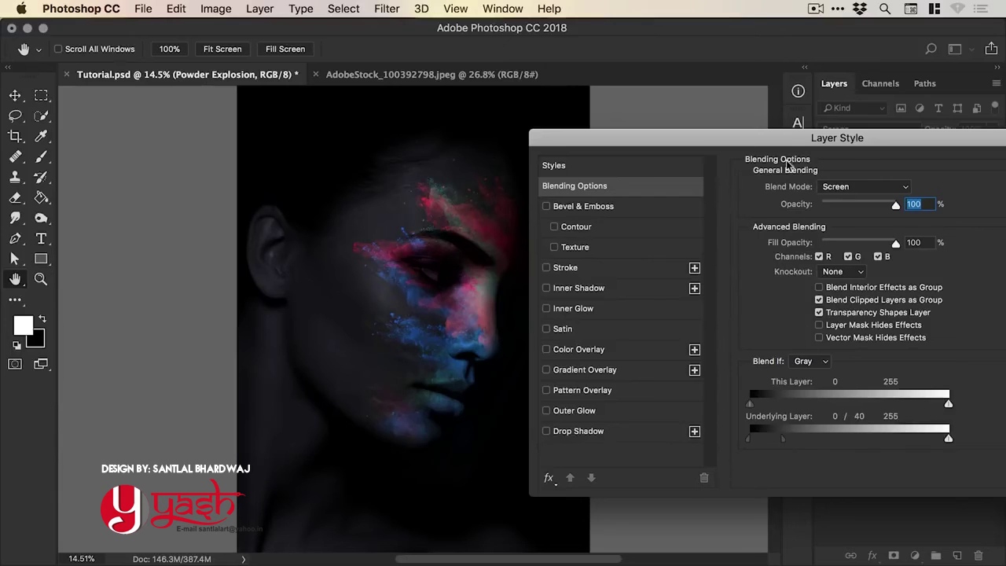
pyautogui.moveTo(788, 143); pyautogui.dragTo(780, 135)
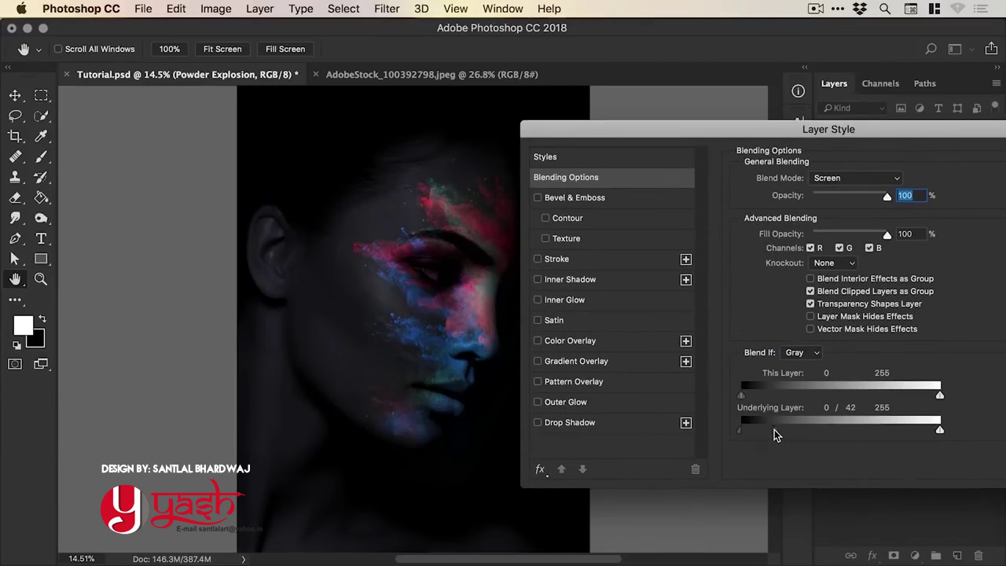
pyautogui.moveTo(774, 429); pyautogui.dragTo(773, 429)
pyautogui.moveTo(813, 132); pyautogui.dragTo(559, 106)
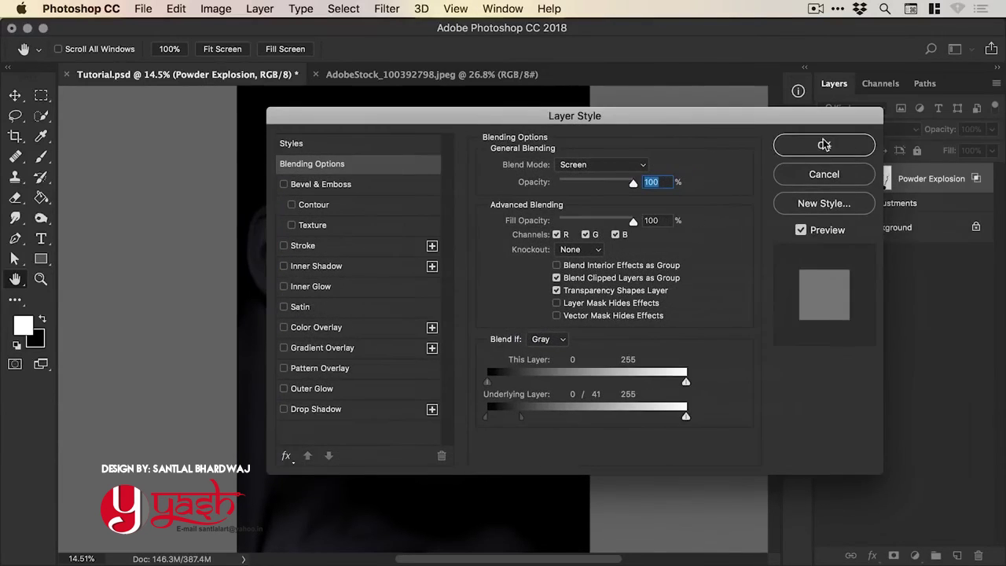
pyautogui.click(826, 143)
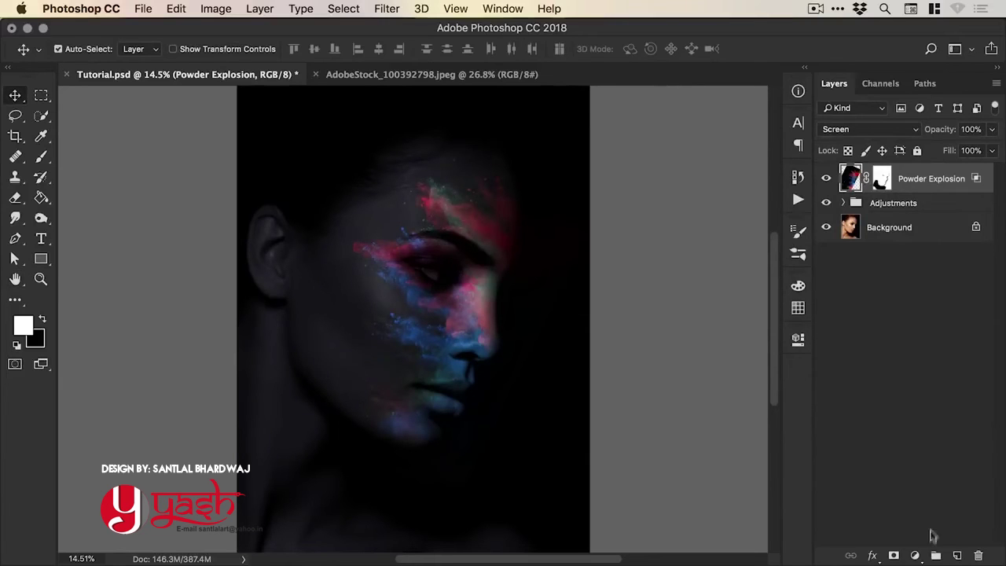
# Add a Curves adjustment layer above Powder Explosion and clip it to that layer
pyautogui.click(915, 556)
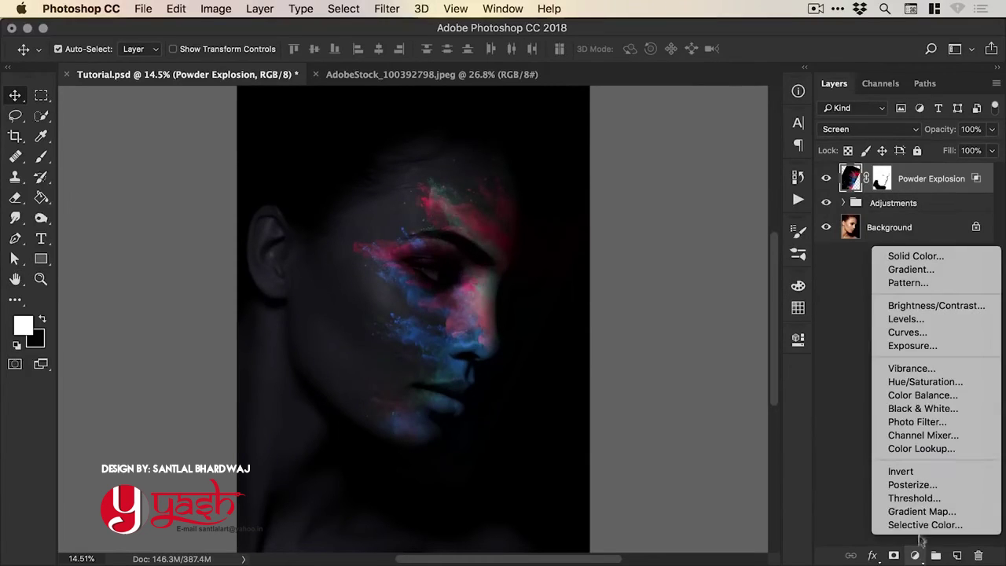
pyautogui.click(903, 335)
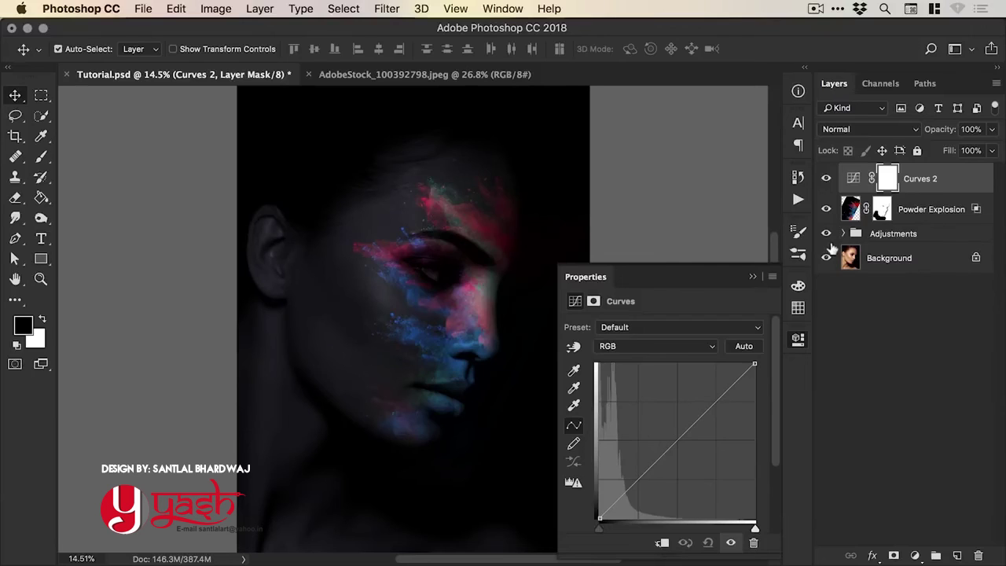
pyautogui.rightClick(926, 180)
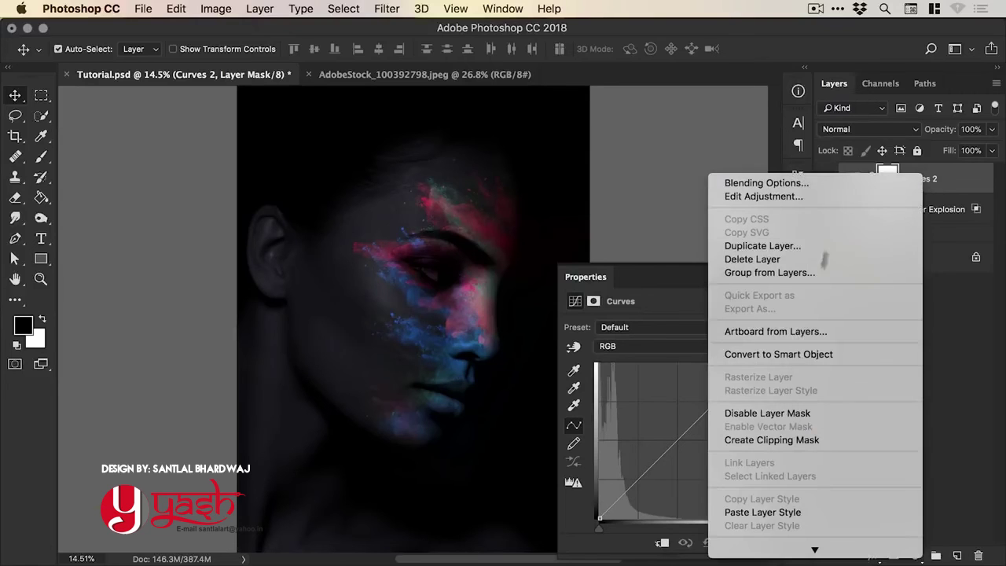
pyautogui.click(799, 443)
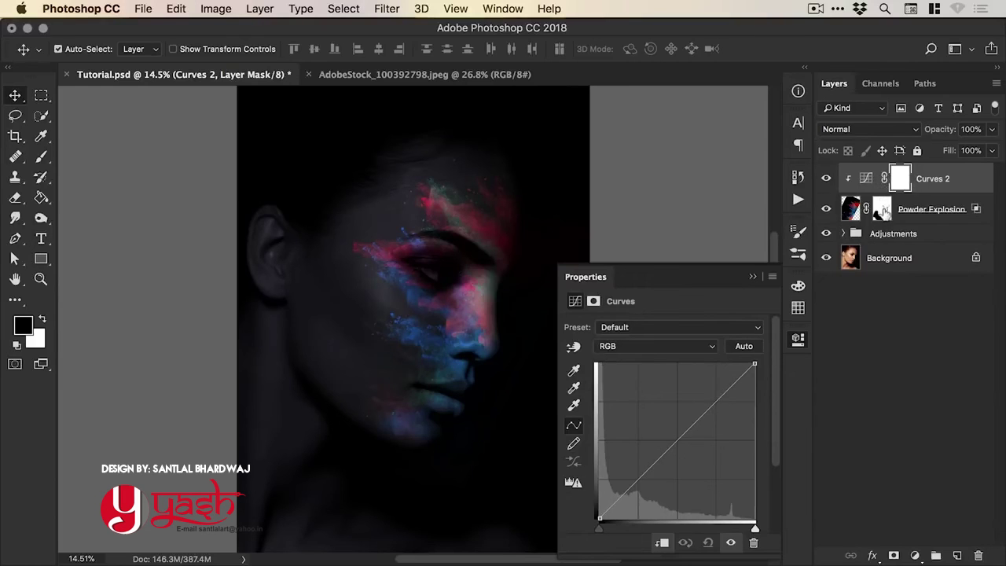
# Brighten the powder by raising the RGB curve slightly near its midpoint, and preview the image with and without the Curves adjustment
pyautogui.moveTo(673, 445); pyautogui.dragTo(645, 412)
pyautogui.moveTo(652, 432)
pyautogui.mouseDown()
pyautogui.moveTo(667, 454)
pyautogui.moveTo(669, 432)
pyautogui.mouseUp()
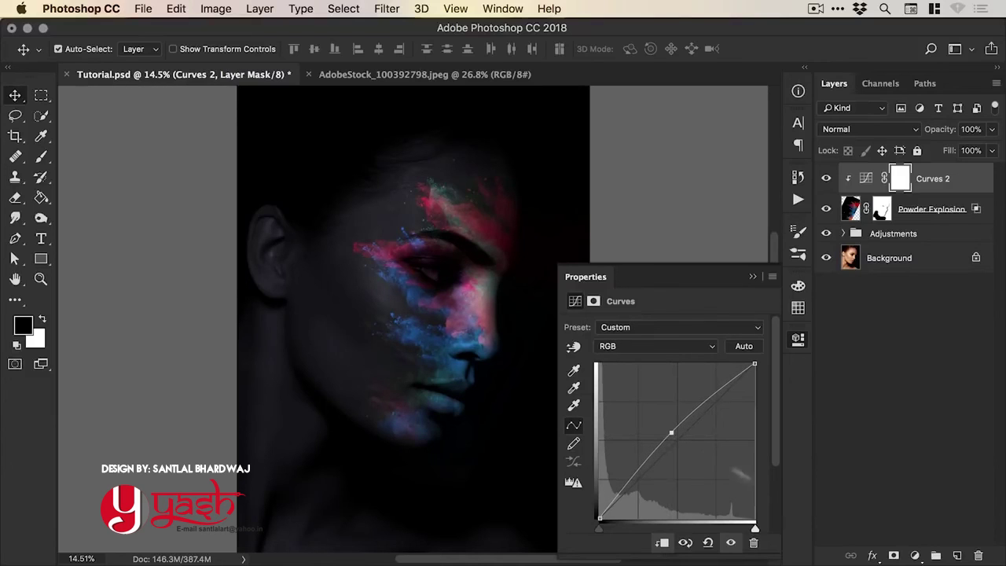
pyautogui.click(731, 543)
pyautogui.click(731, 544)
pyautogui.click(731, 544)
pyautogui.click(731, 544)
pyautogui.click(798, 339)
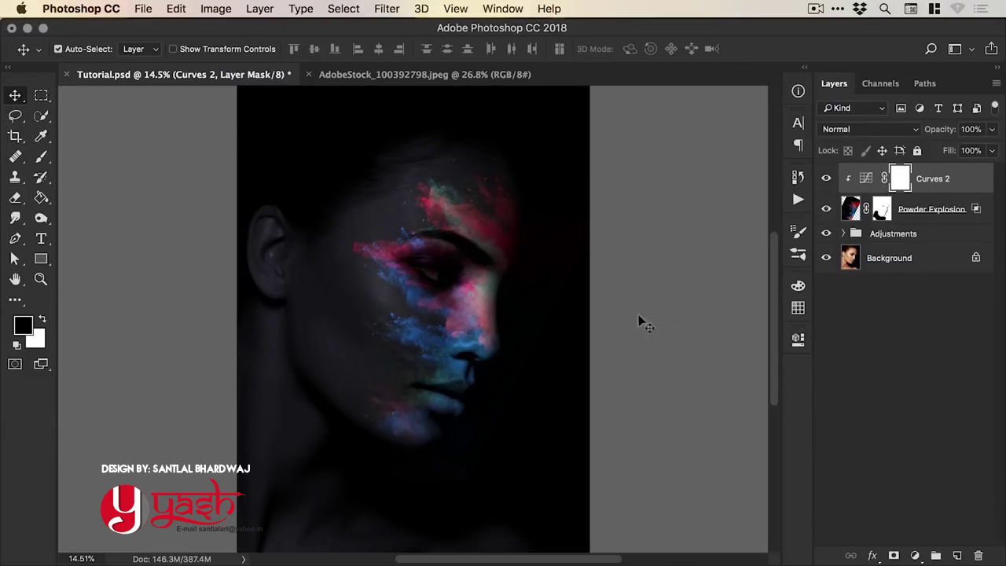
# Paint black on the Powder Explosion mask over the cheek, jaw and neck, enlarging the brush up to 1300 px
pyautogui.click(883, 208)
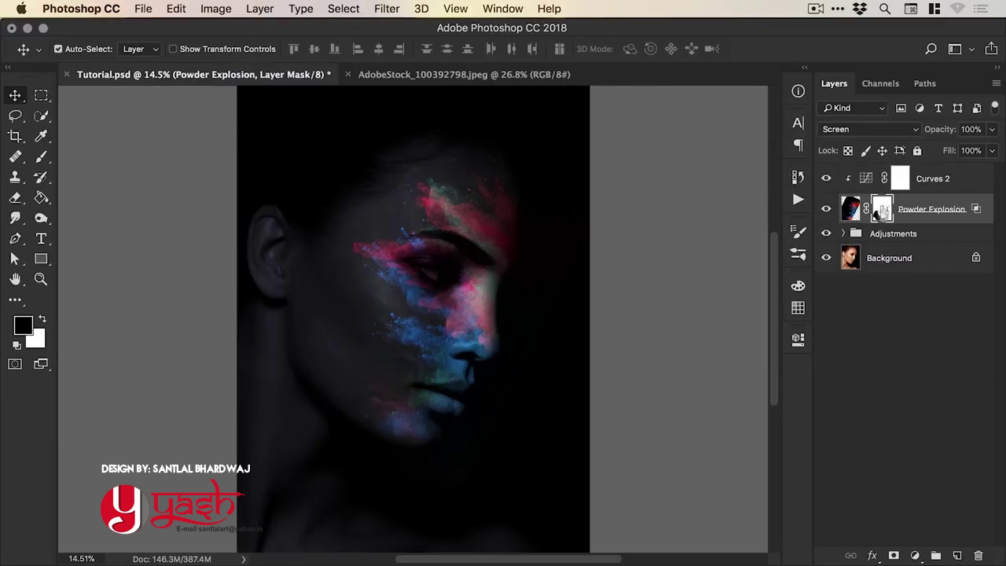
pyautogui.press('b')
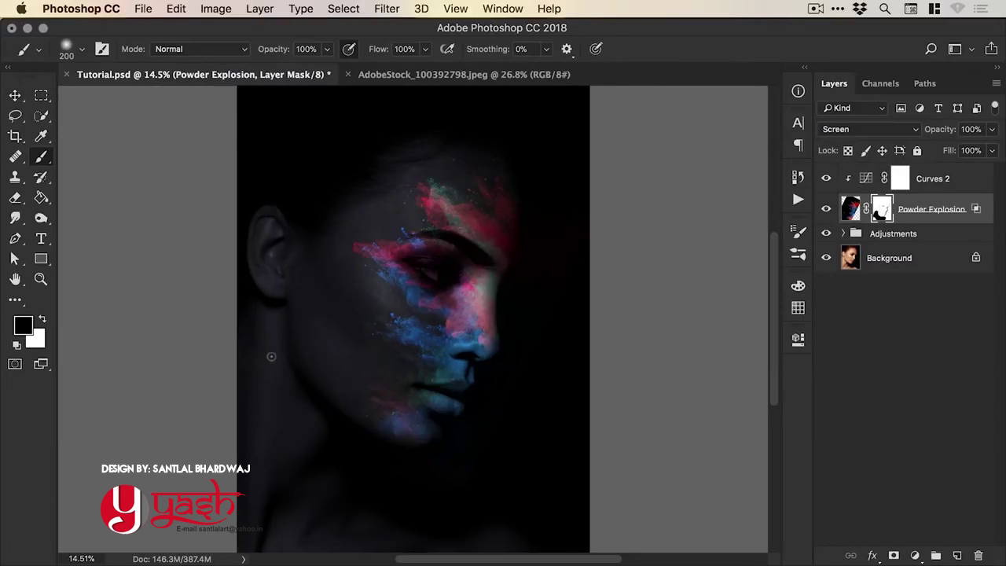
pyautogui.press(']')
pyautogui.press(']')
pyautogui.press(']')
pyautogui.press(']')
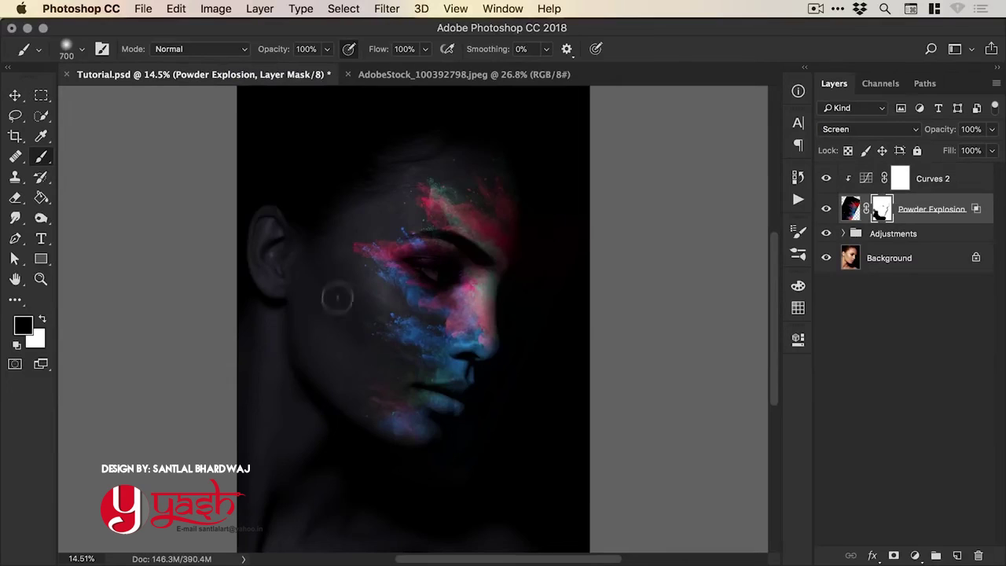
pyautogui.press(']')
pyautogui.press(']')
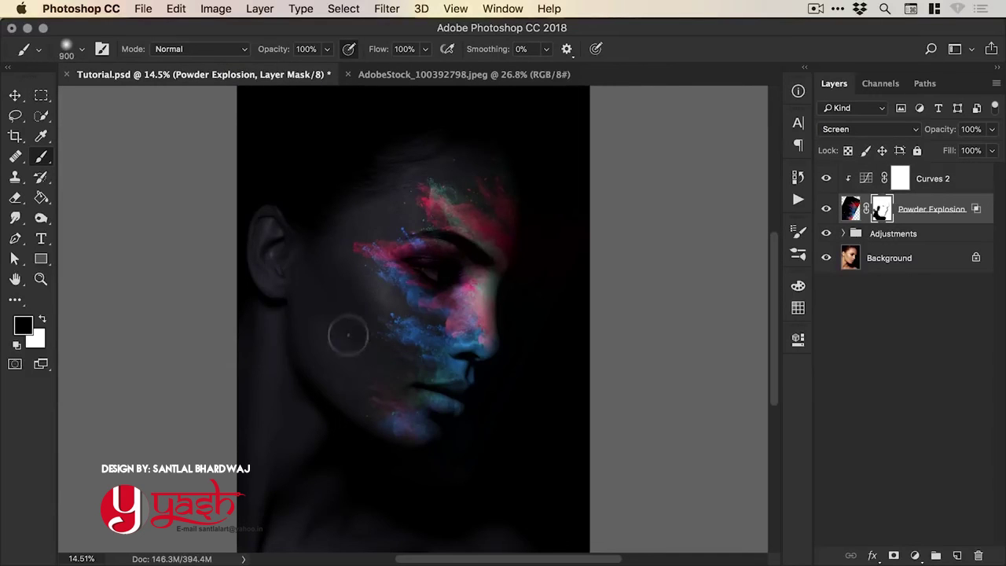
pyautogui.press(']')
pyautogui.press(']')
pyautogui.press(']')
pyautogui.press(']')
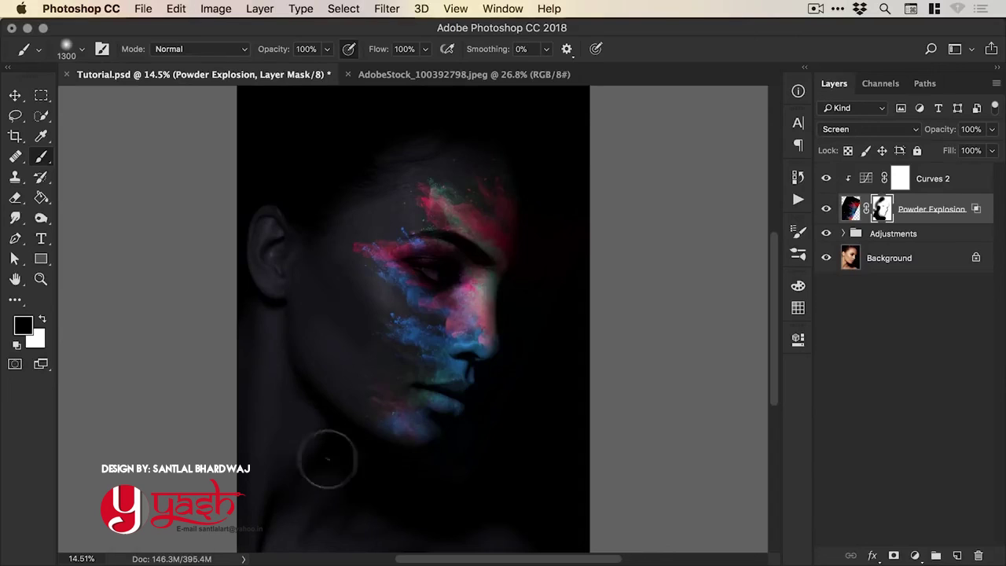
pyautogui.press('v')
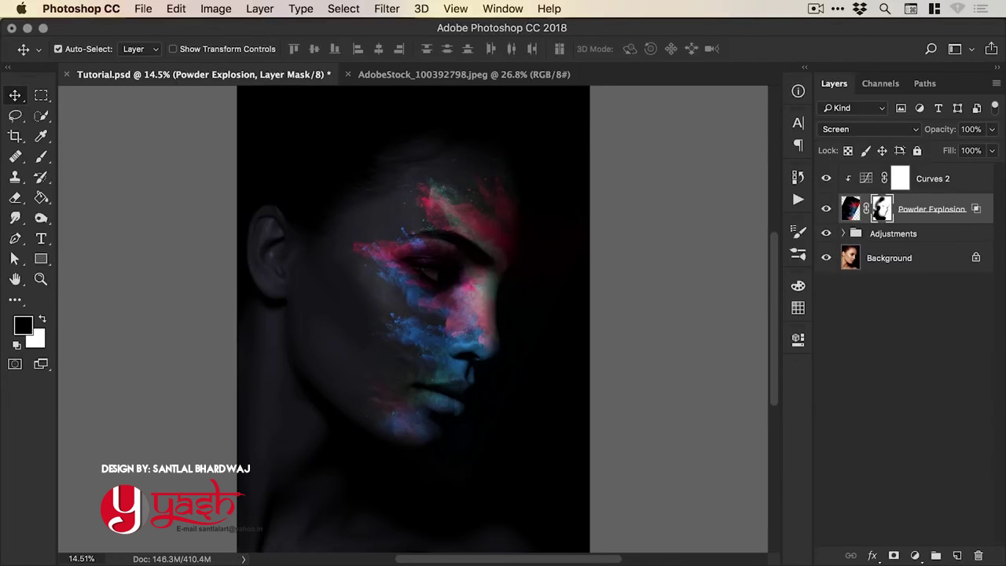
# Add a Hue/Saturation adjustment layer clipped to Powder Explosion, directly beneath Curves 2
pyautogui.click(941, 182)
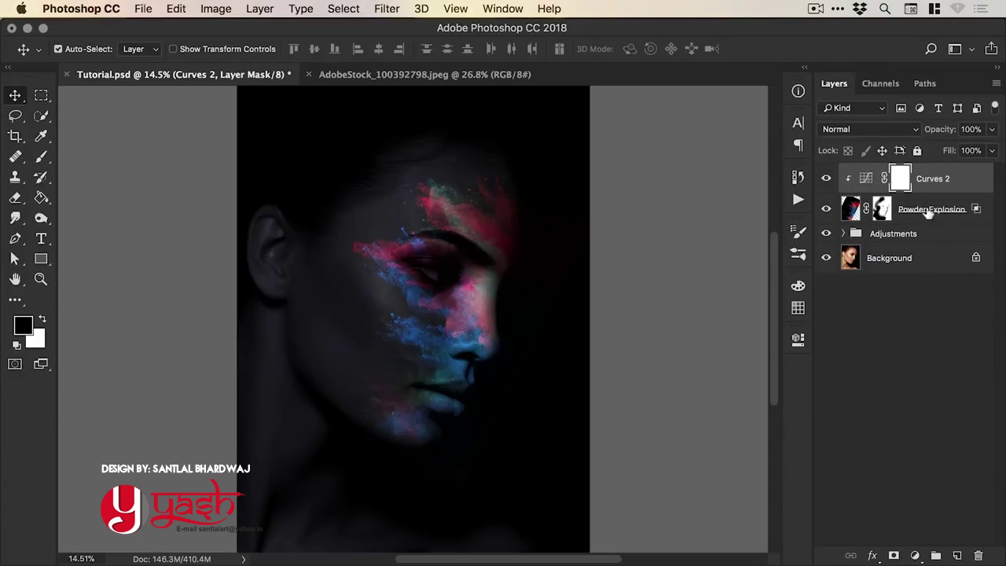
pyautogui.click(930, 214)
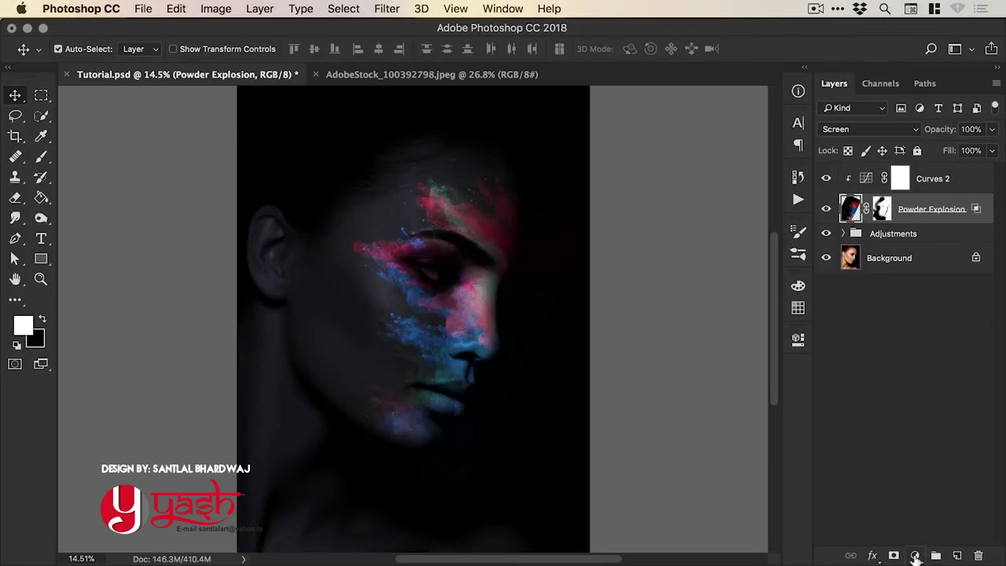
pyautogui.click(915, 555)
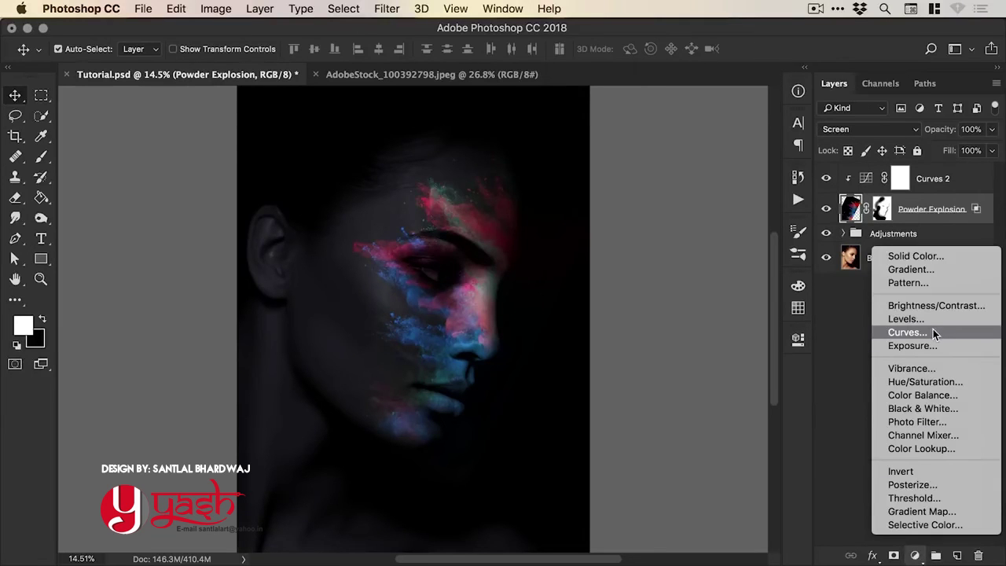
pyautogui.click(912, 212)
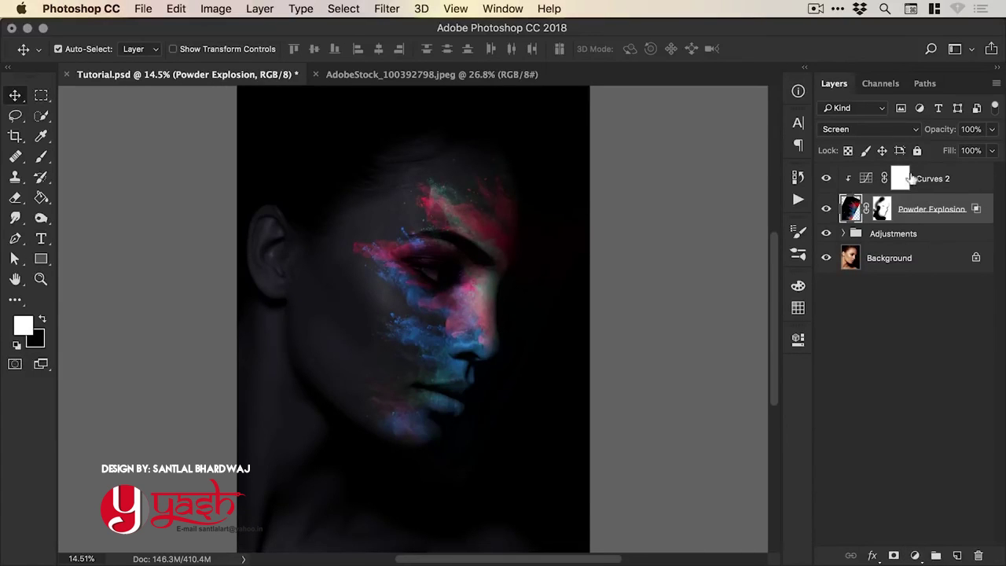
pyautogui.click(915, 556)
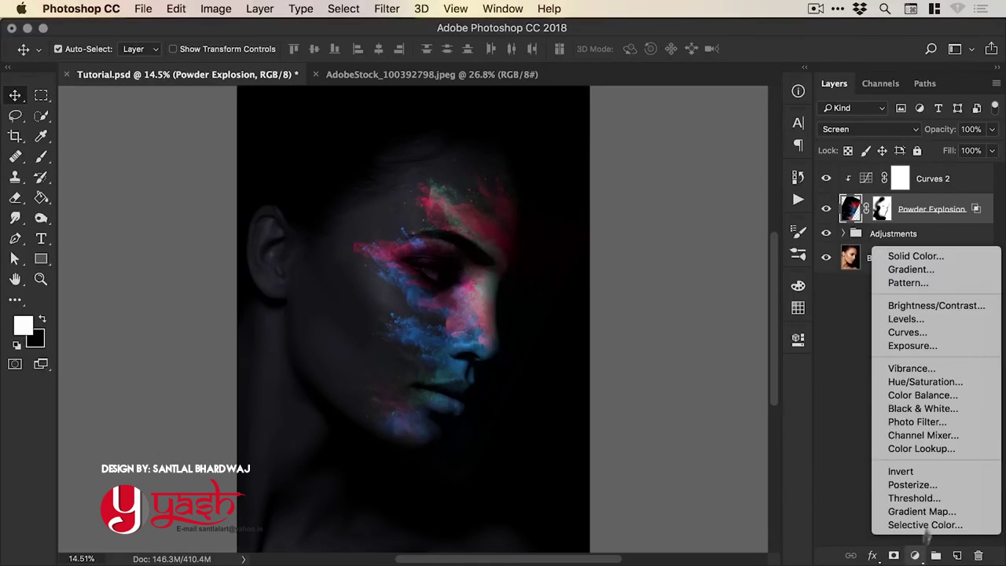
pyautogui.click(935, 380)
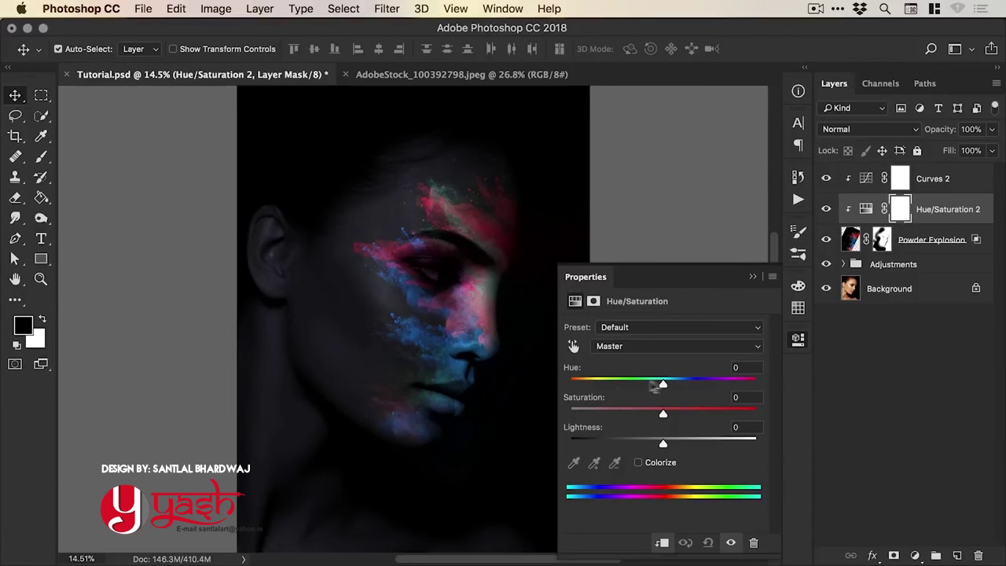
# Try colorizing the powder with different hue and saturation settings, and turn Colorize off again
pyautogui.click(638, 462)
pyautogui.moveTo(684, 413)
pyautogui.mouseDown()
pyautogui.moveTo(667, 416)
pyautogui.moveTo(698, 414)
pyautogui.mouseUp()
pyautogui.moveTo(665, 383); pyautogui.dragTo(737, 385)
pyautogui.click(658, 465)
# Shift the powder colors with Hue -15 and Saturation -5, comparing the image with and without the Hue/Saturation adjustment
pyautogui.moveTo(663, 385); pyautogui.dragTo(761, 395)
pyautogui.moveTo(696, 412); pyautogui.dragTo(658, 415)
pyautogui.moveTo(742, 385); pyautogui.dragTo(643, 386)
pyautogui.click(730, 542)
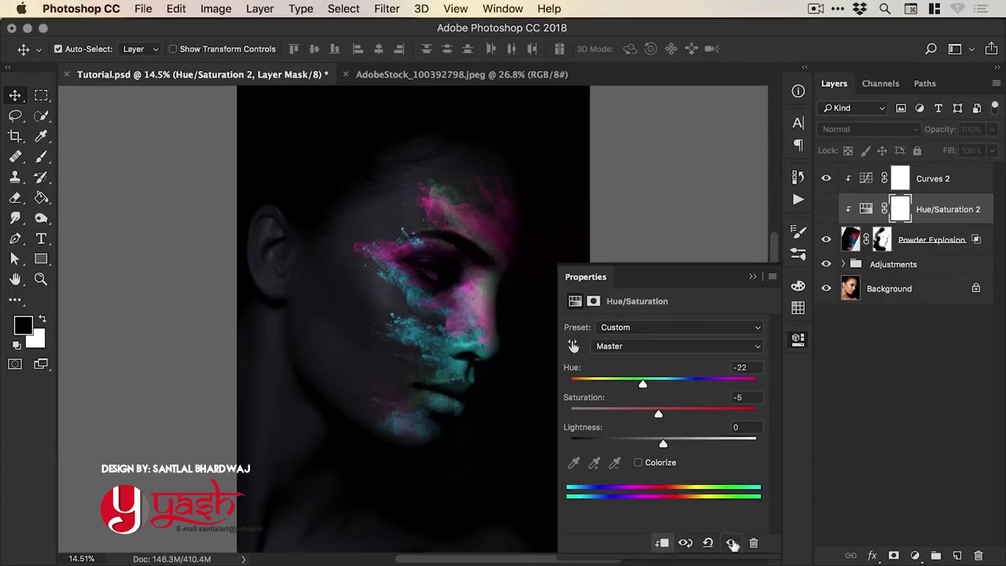
pyautogui.click(731, 545)
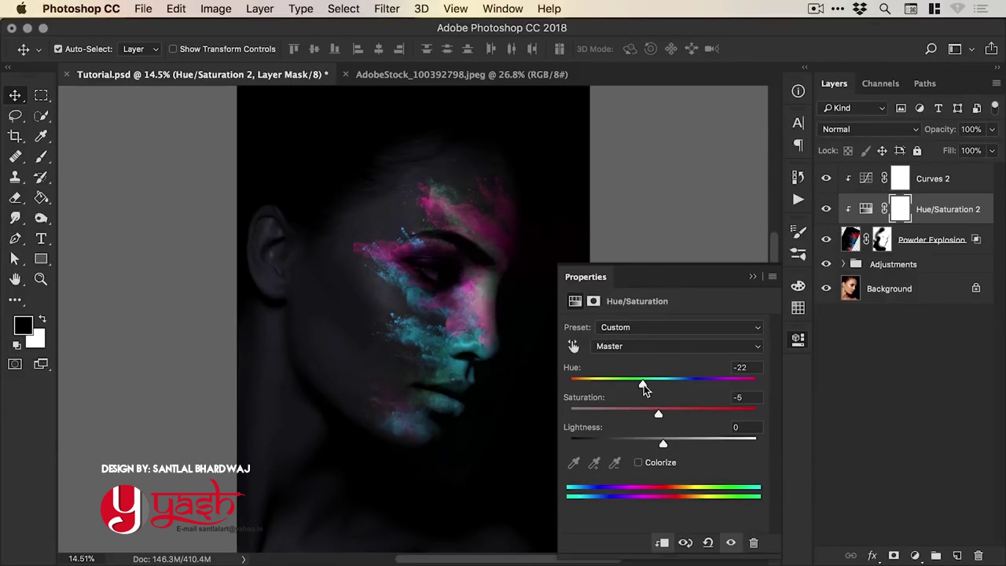
pyautogui.moveTo(643, 385); pyautogui.dragTo(648, 385)
pyautogui.click(730, 544)
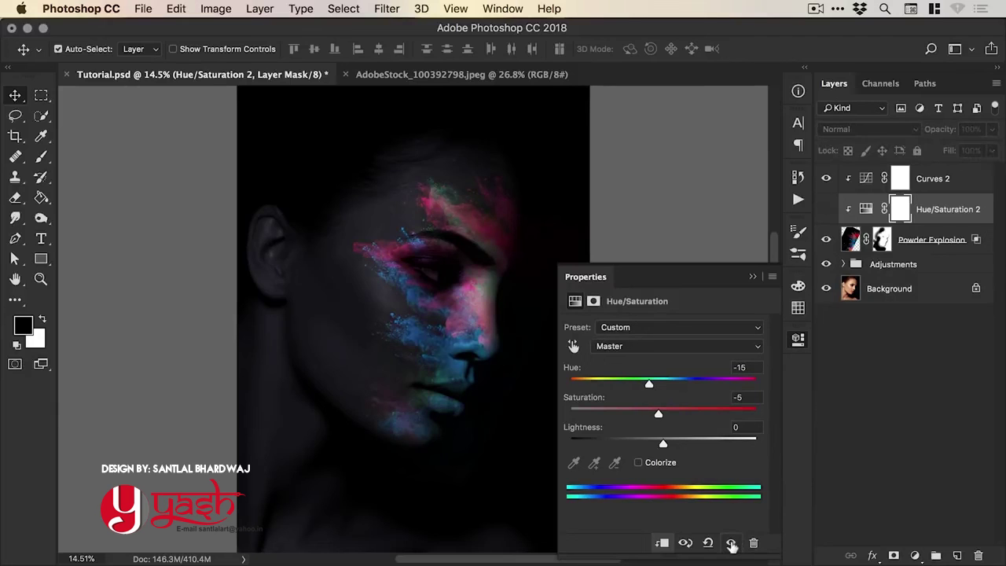
pyautogui.click(730, 544)
pyautogui.click(798, 339)
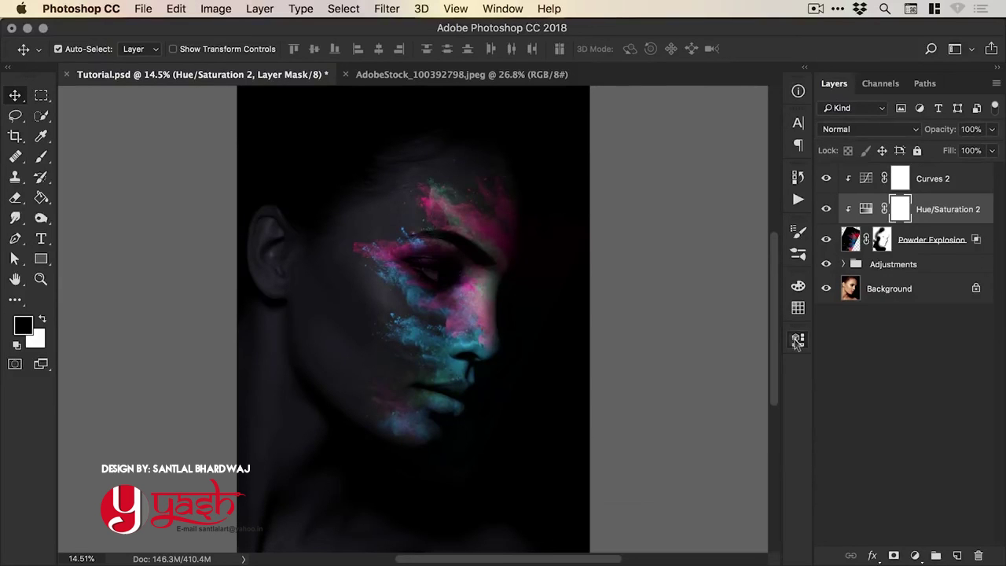
# Hide the powder layers and the Adjustments group to compare with the original portrait, and show them all again one after another
pyautogui.click(843, 264)
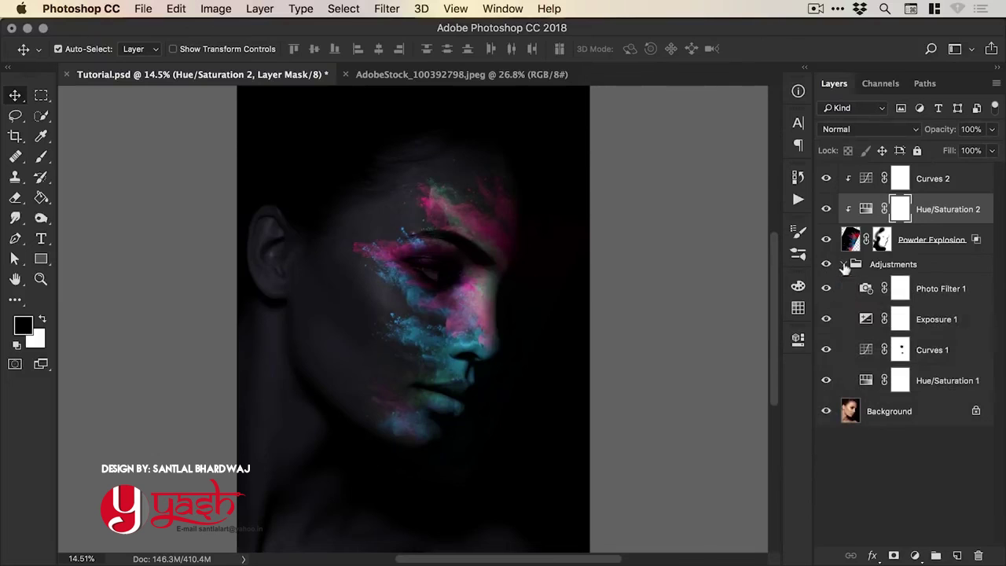
pyautogui.click(827, 241)
pyautogui.click(825, 266)
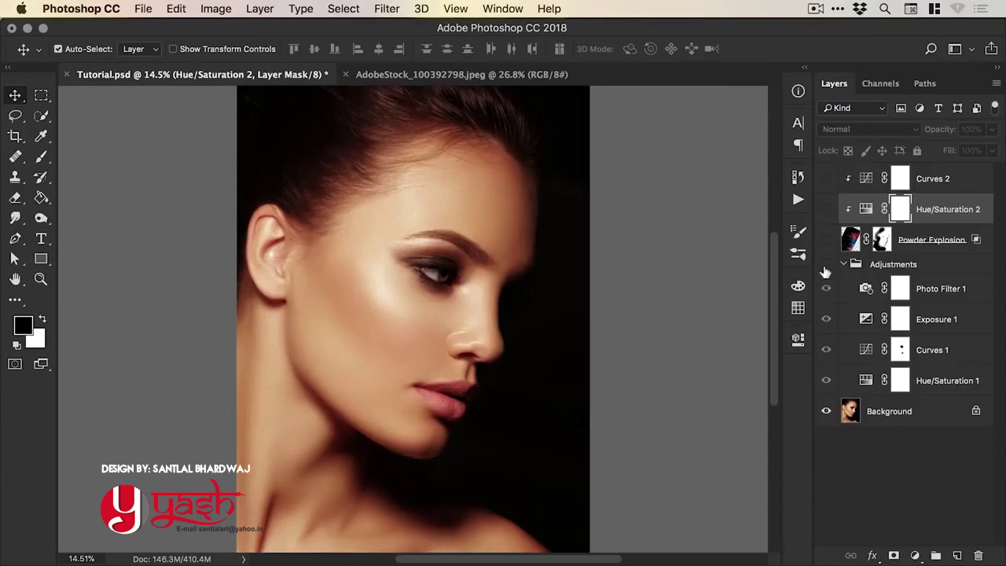
pyautogui.click(826, 266)
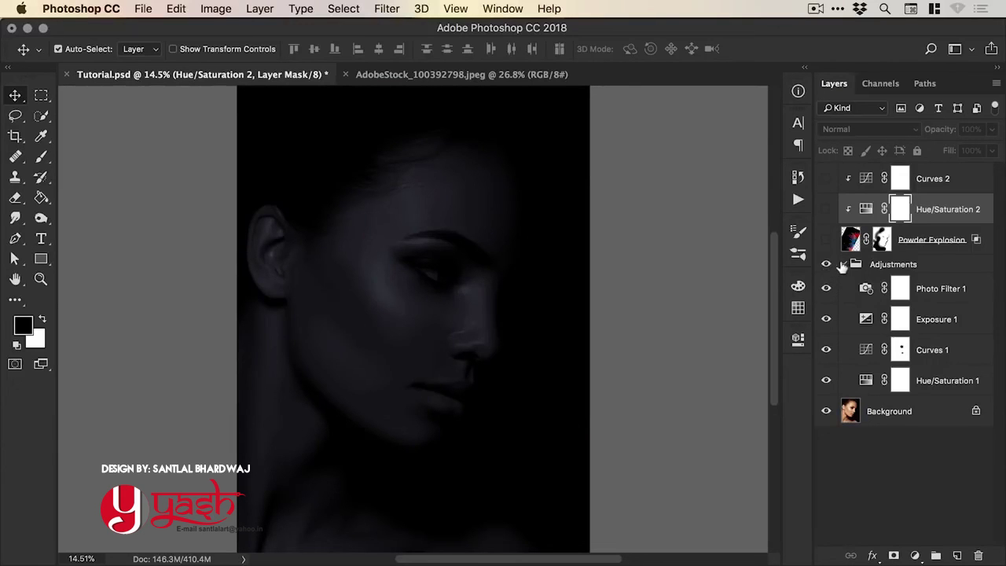
pyautogui.click(843, 265)
pyautogui.click(826, 239)
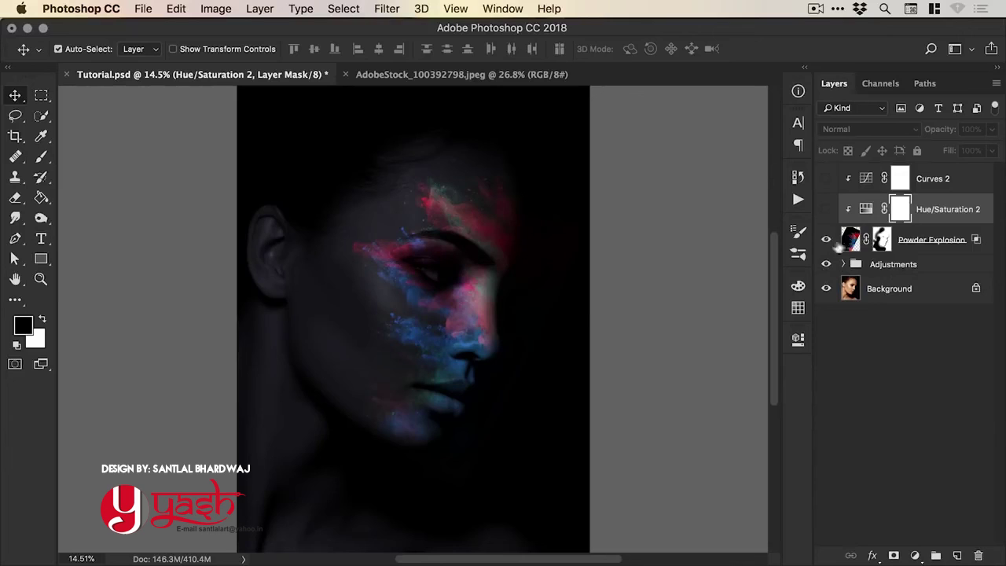
pyautogui.click(827, 189)
pyautogui.click(827, 180)
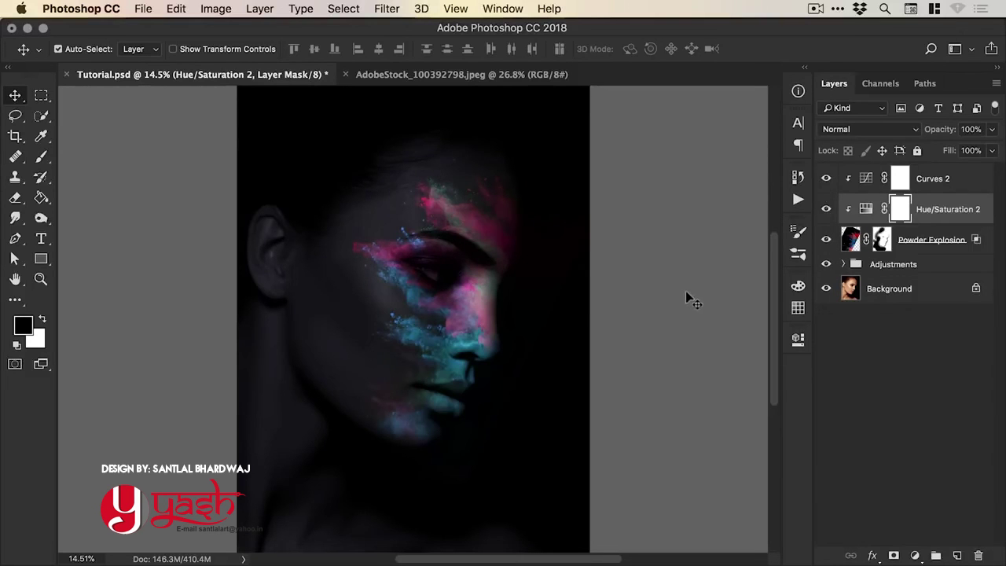